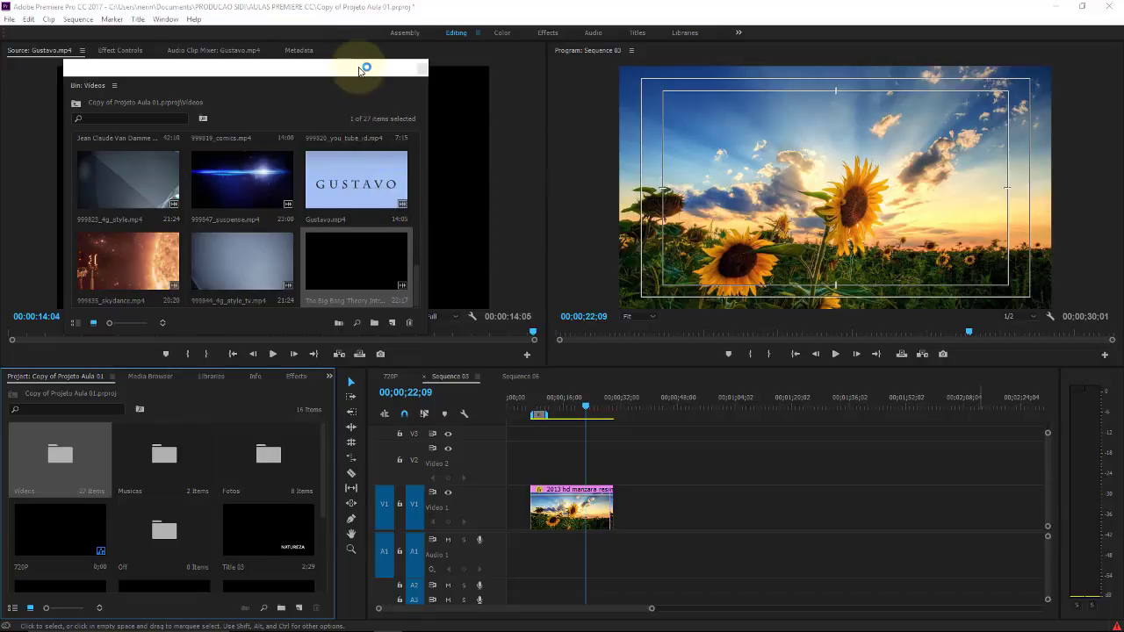
Close the floating Bin: Videos window and show the project's top-level folders.
drag(358, 69, 582, 229)
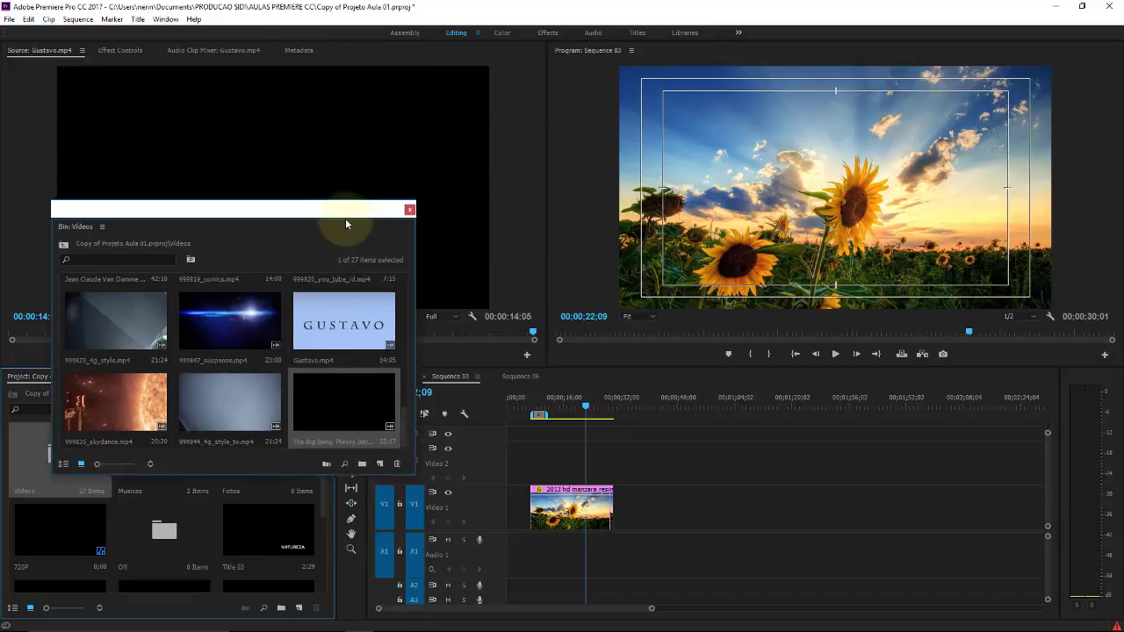
click(599, 229)
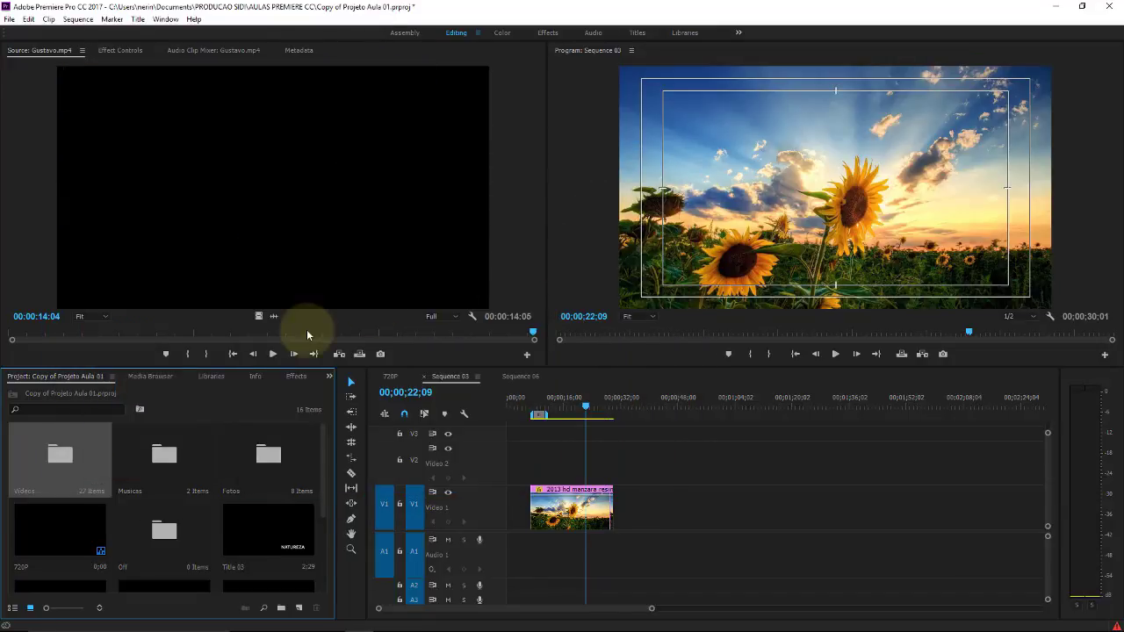
click(303, 378)
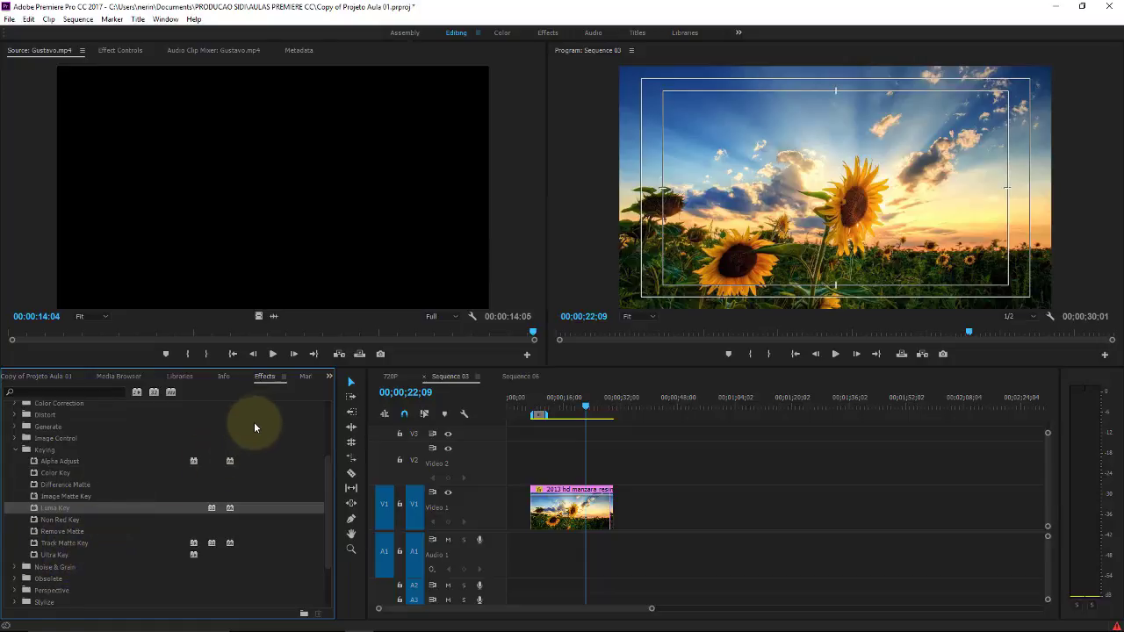
click(61, 376)
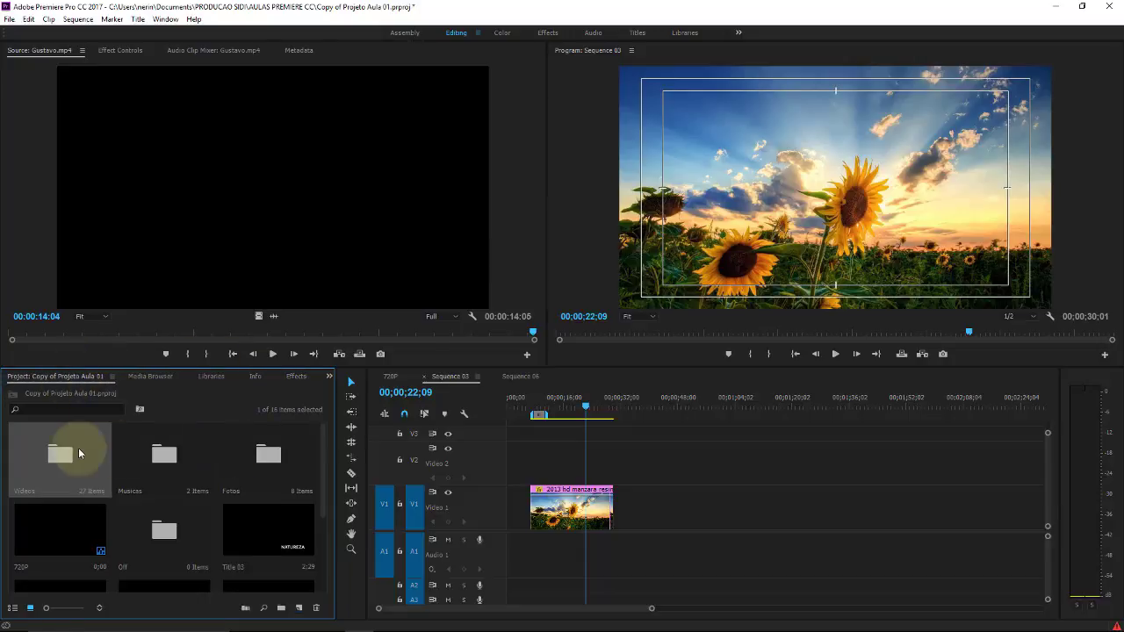
Open the Videos bin and load the Behind the Scenes clip into the Source monitor.
double_click(79, 453)
drag(422, 192, 422, 245)
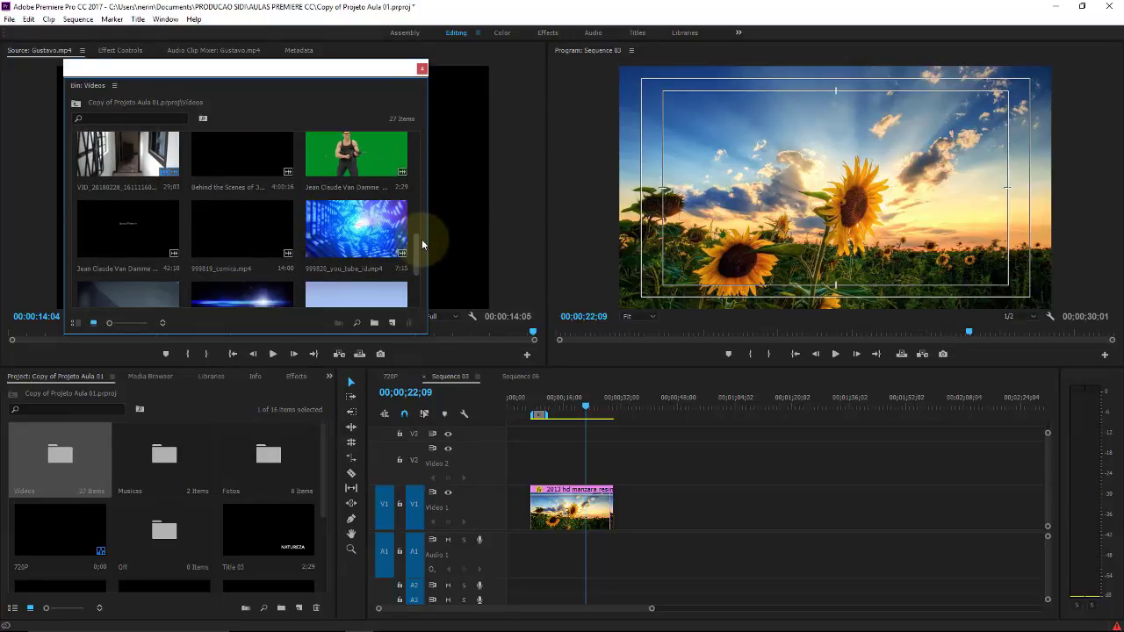
double_click(256, 168)
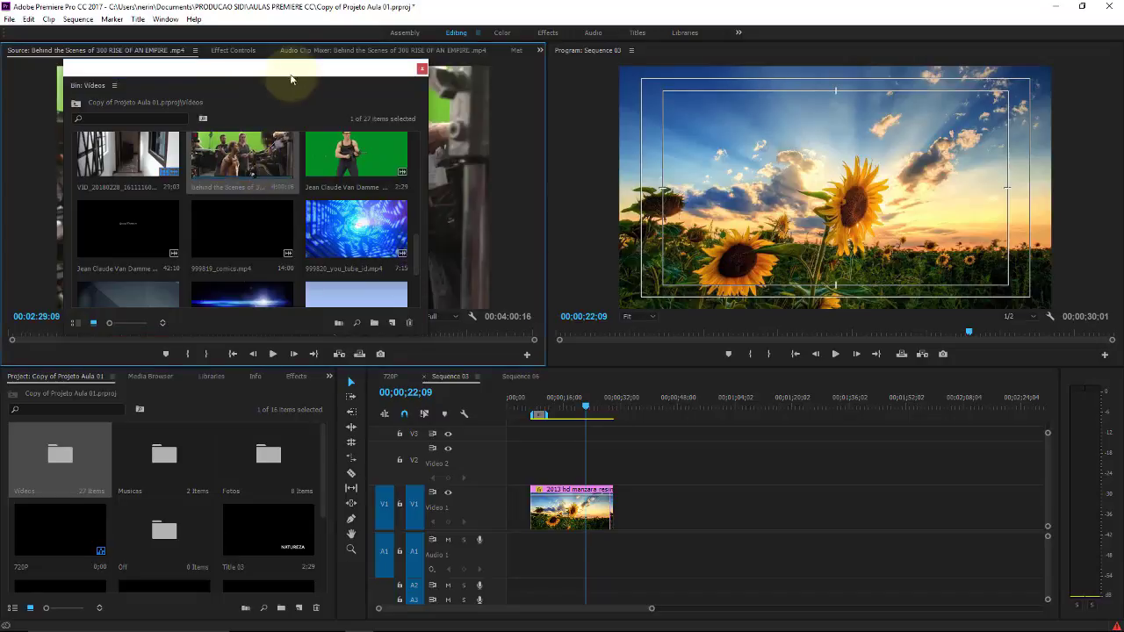
drag(289, 70, 285, 460)
Mark a short blue-screen excerpt and drop it on Video 2 near 16;12.
drag(337, 336, 216, 328)
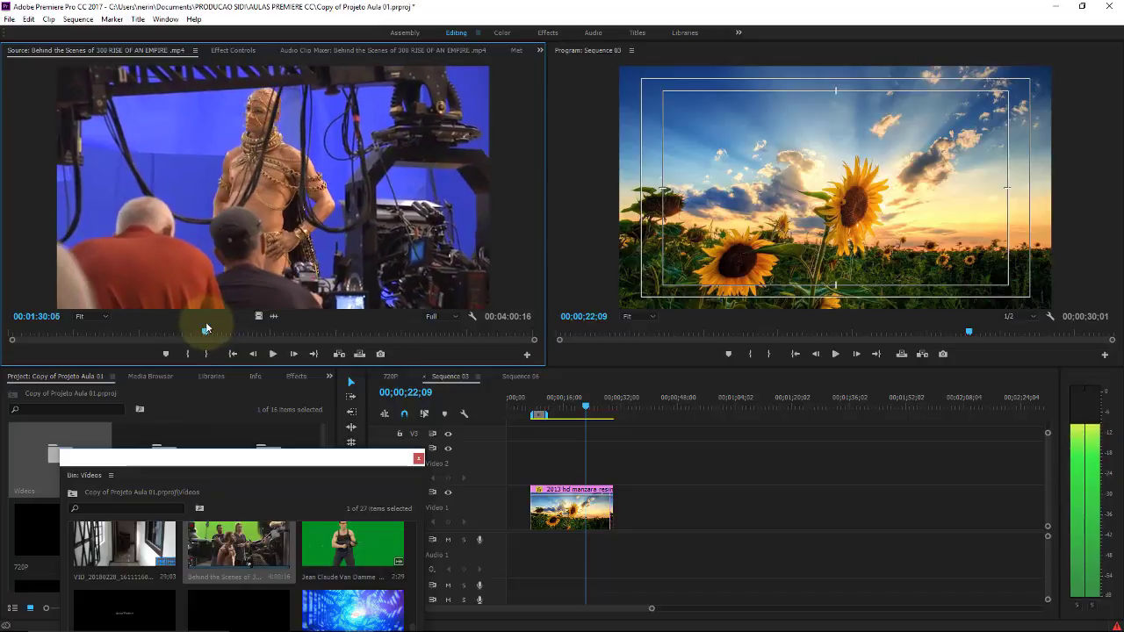
drag(216, 328, 204, 328)
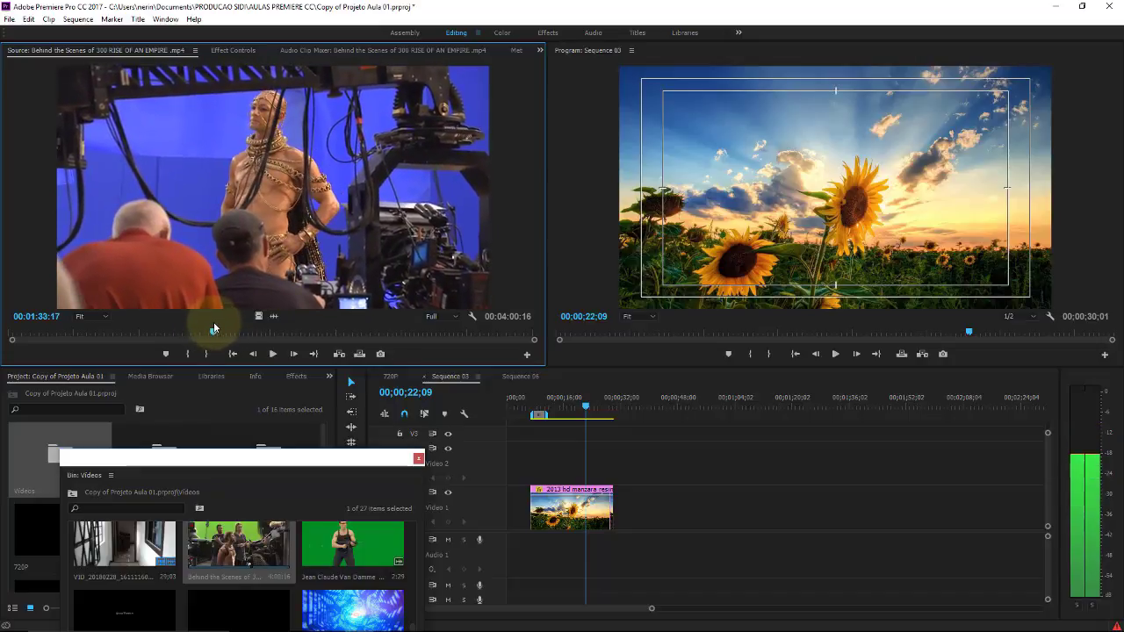
key(space)
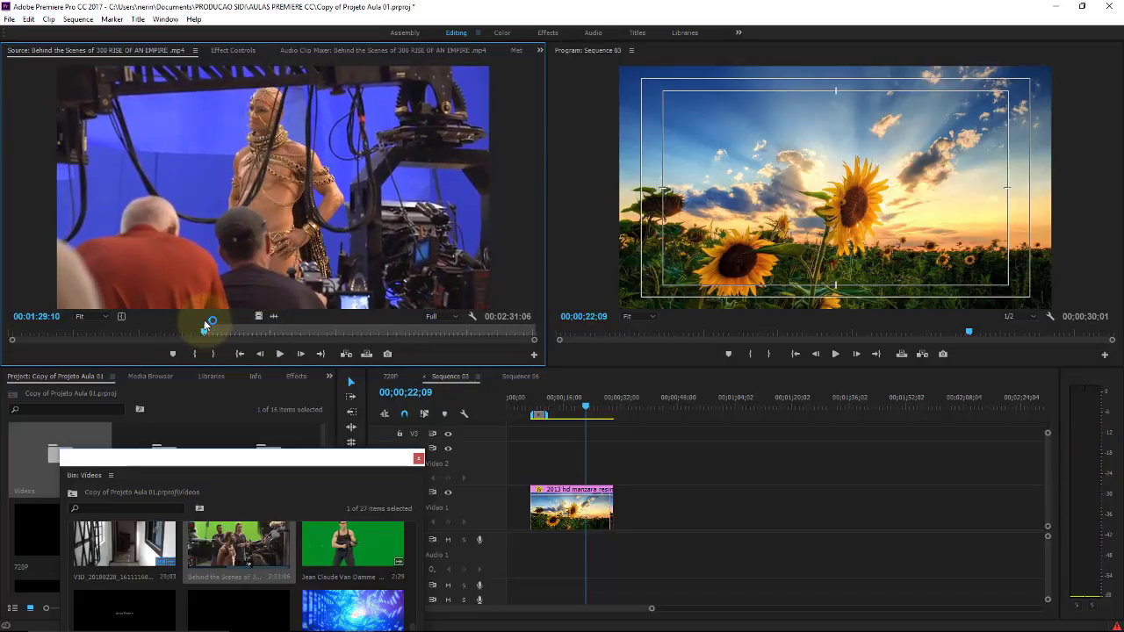
click(214, 354)
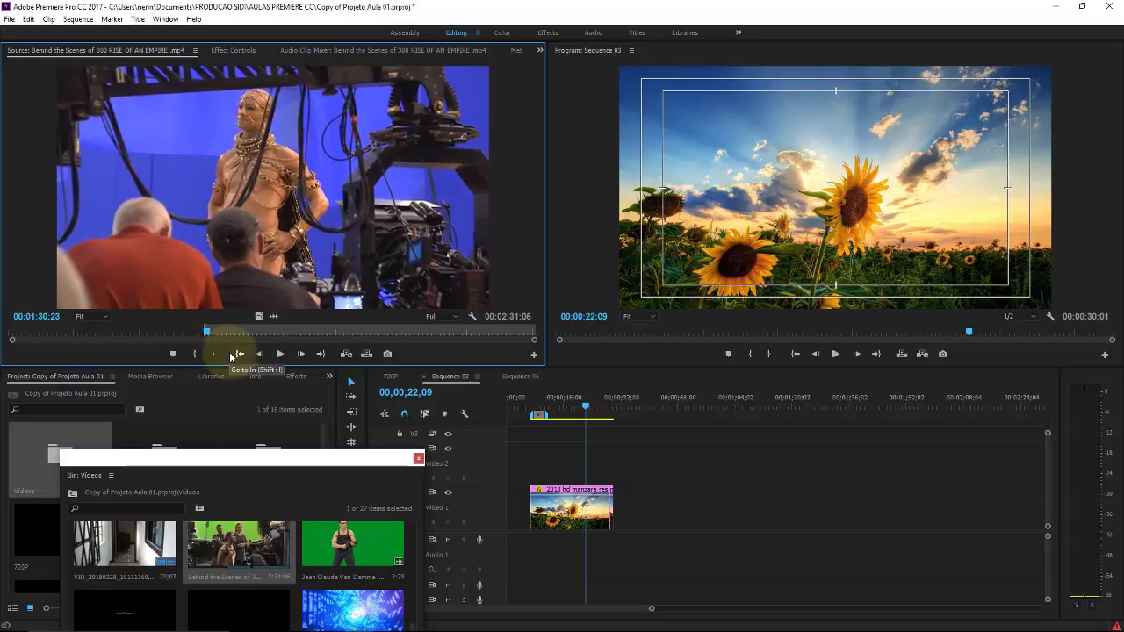
drag(555, 336, 569, 462)
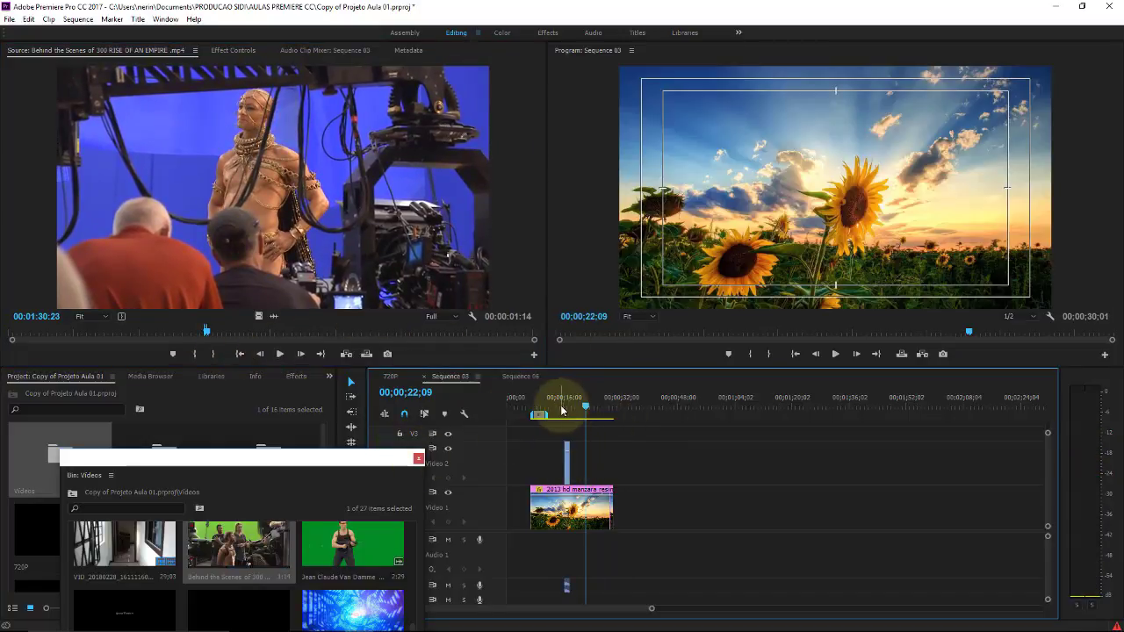
click(566, 406)
drag(570, 409, 572, 407)
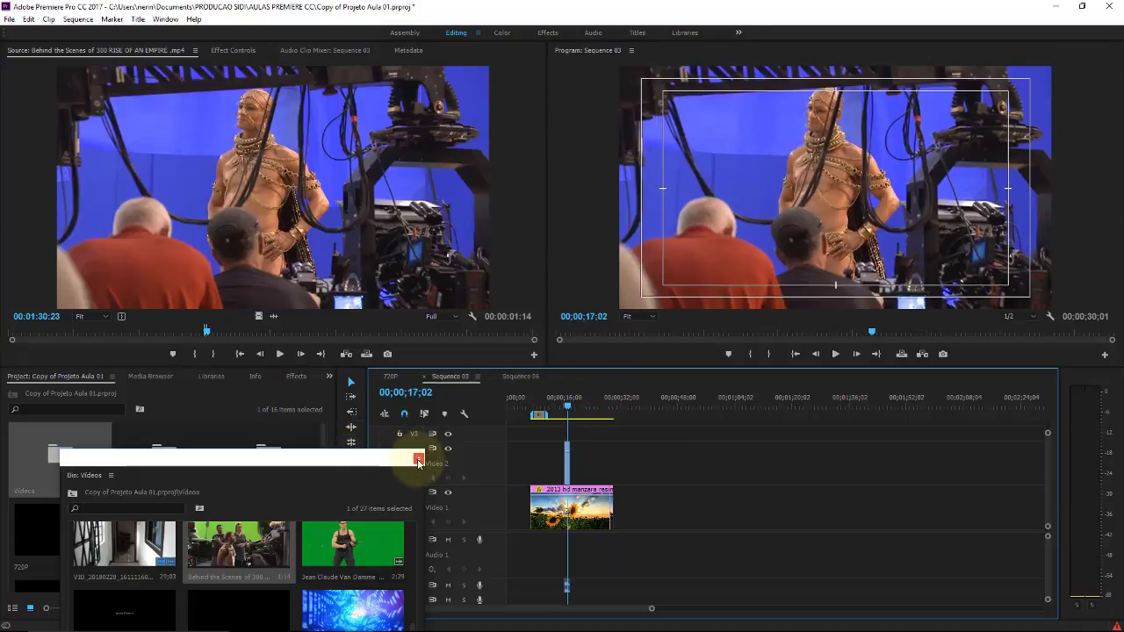
click(418, 460)
Apply Ultra Key from the Keying effects to the Video 2 clip.
click(296, 376)
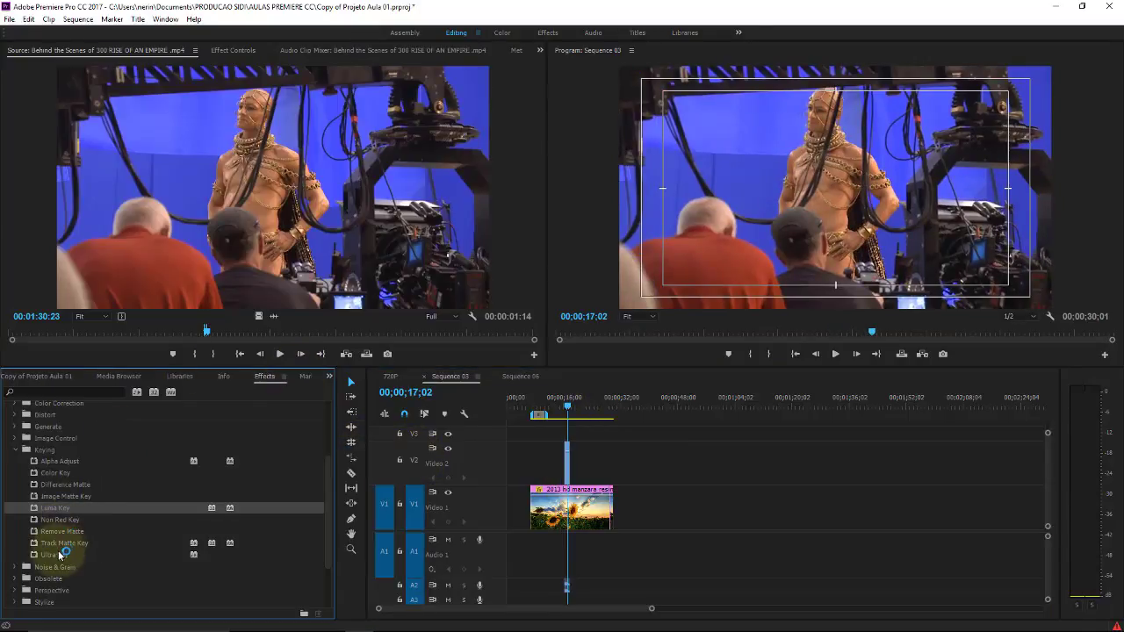
drag(60, 555, 552, 465)
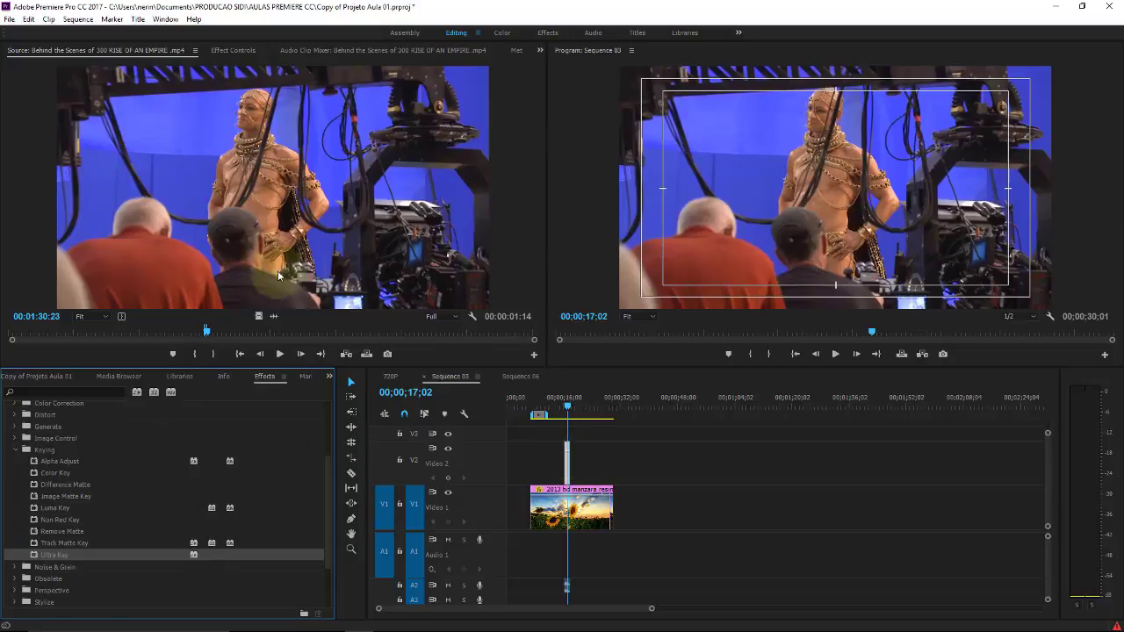
click(224, 50)
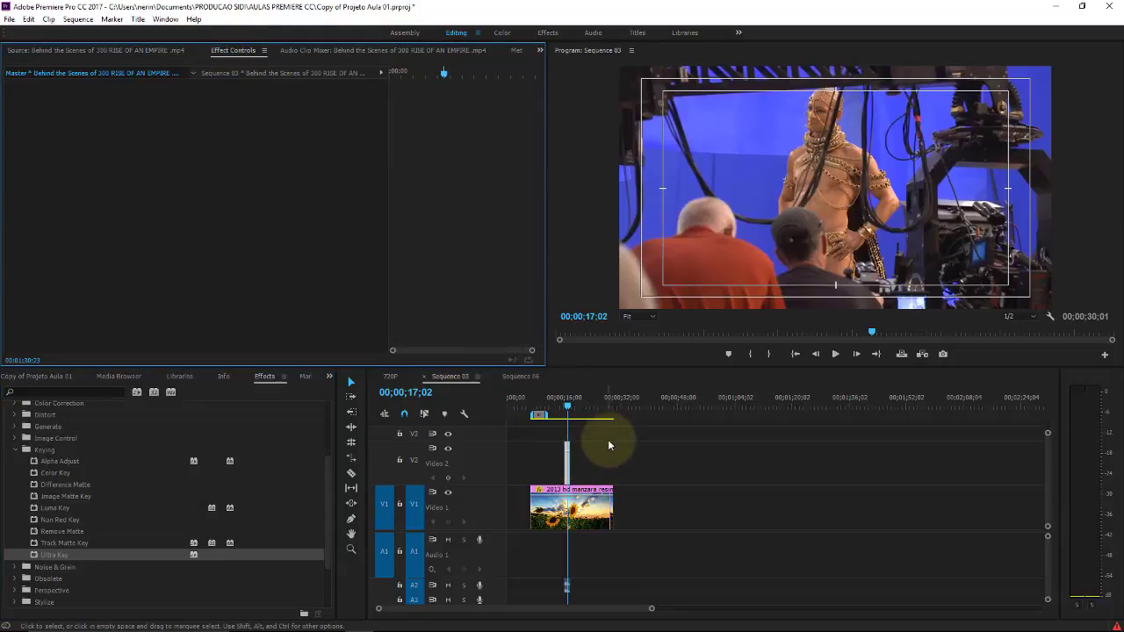
click(573, 453)
click(569, 457)
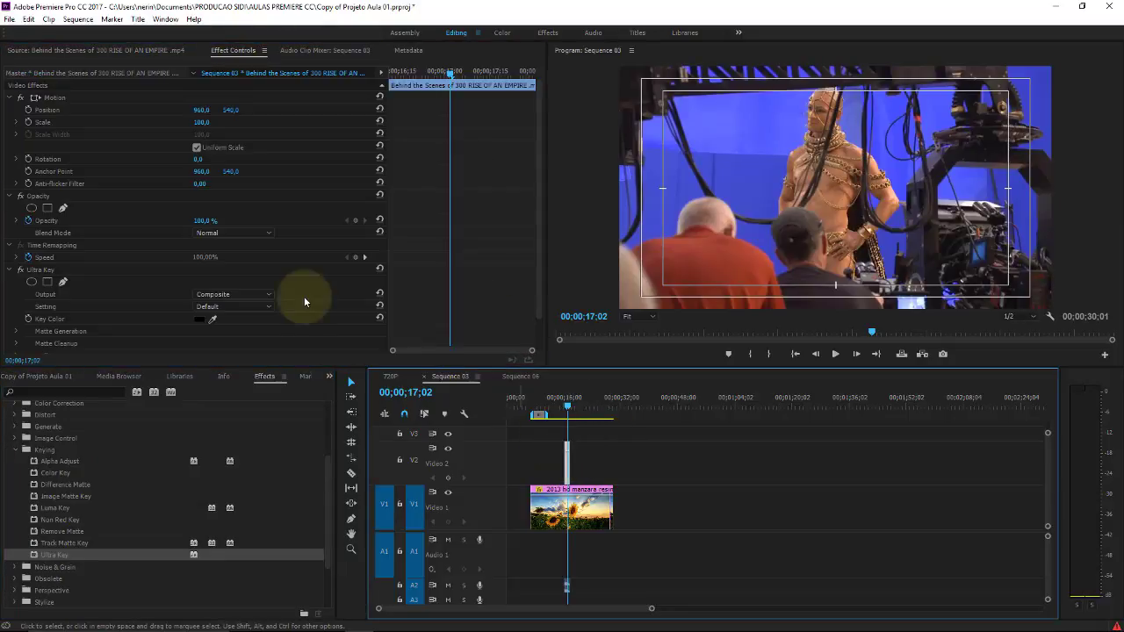
Sample the blue screen as Ultra Key's Key Color and set Setting to Aggressive.
click(211, 319)
click(770, 133)
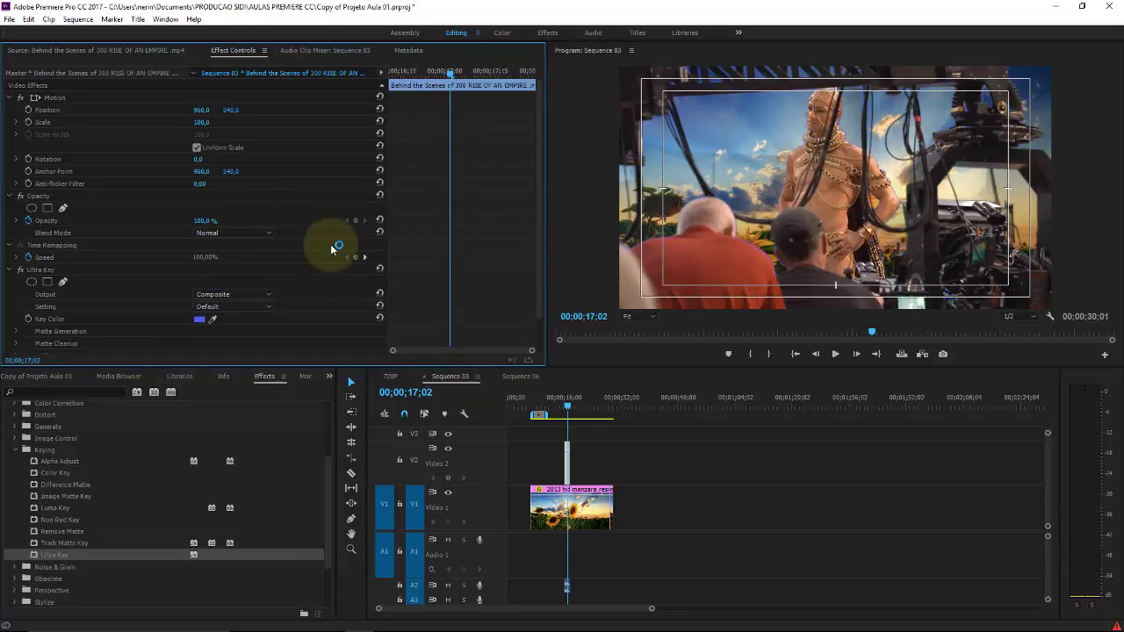
click(255, 309)
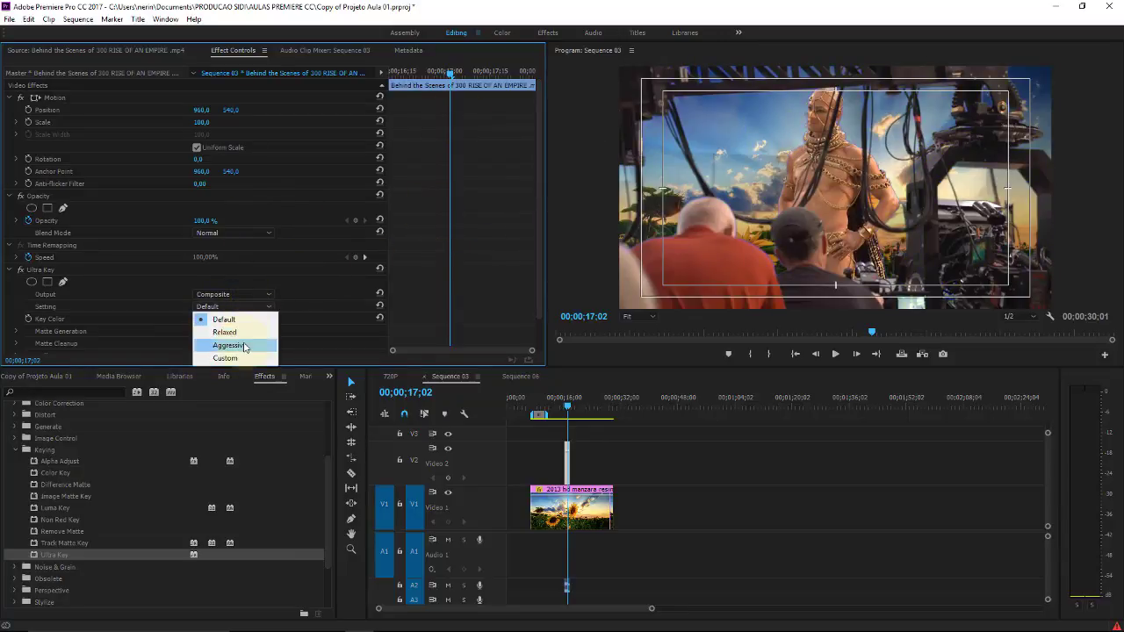
click(245, 346)
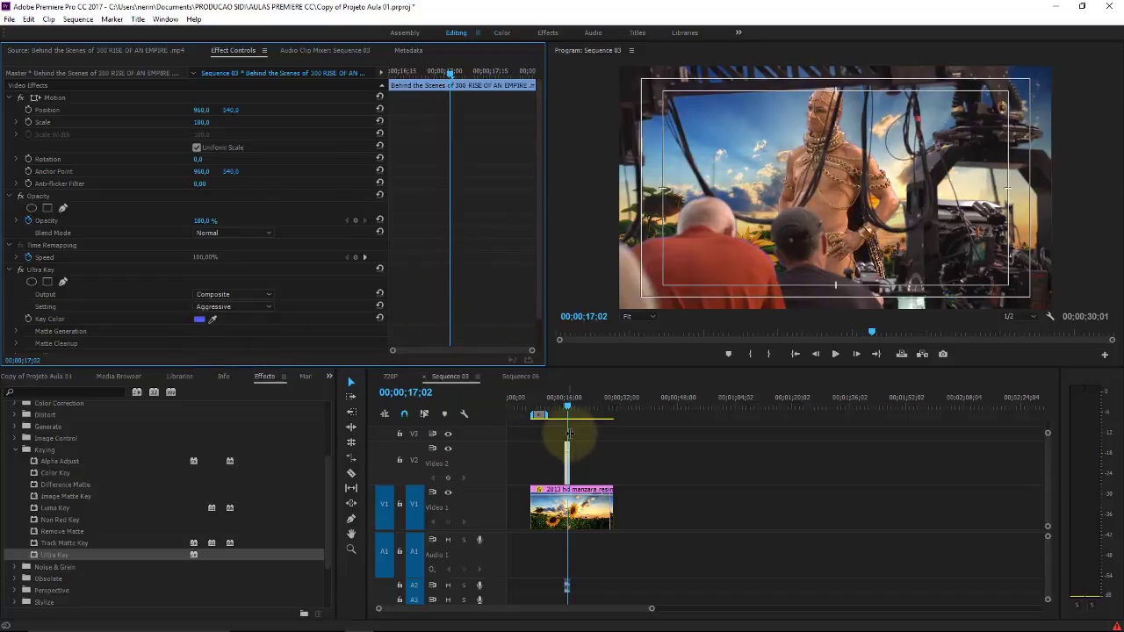
Preview the keyed clip zoomed in, then delete it and its A2 audio.
key(equal)
key(equal)
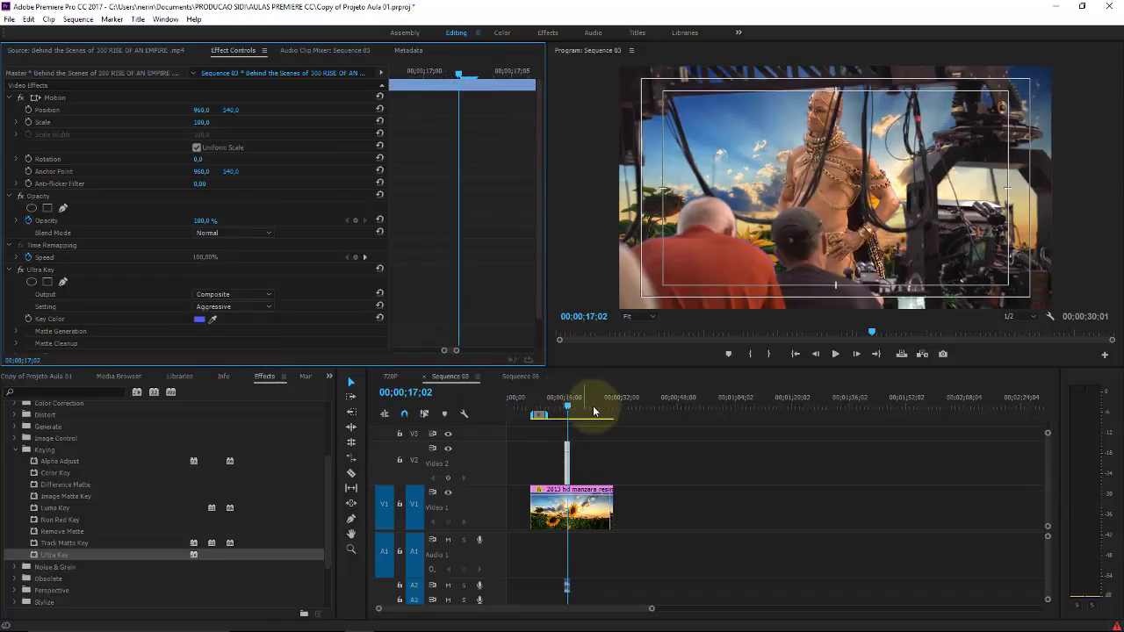
click(571, 408)
key(equal)
key(equal)
key(equal)
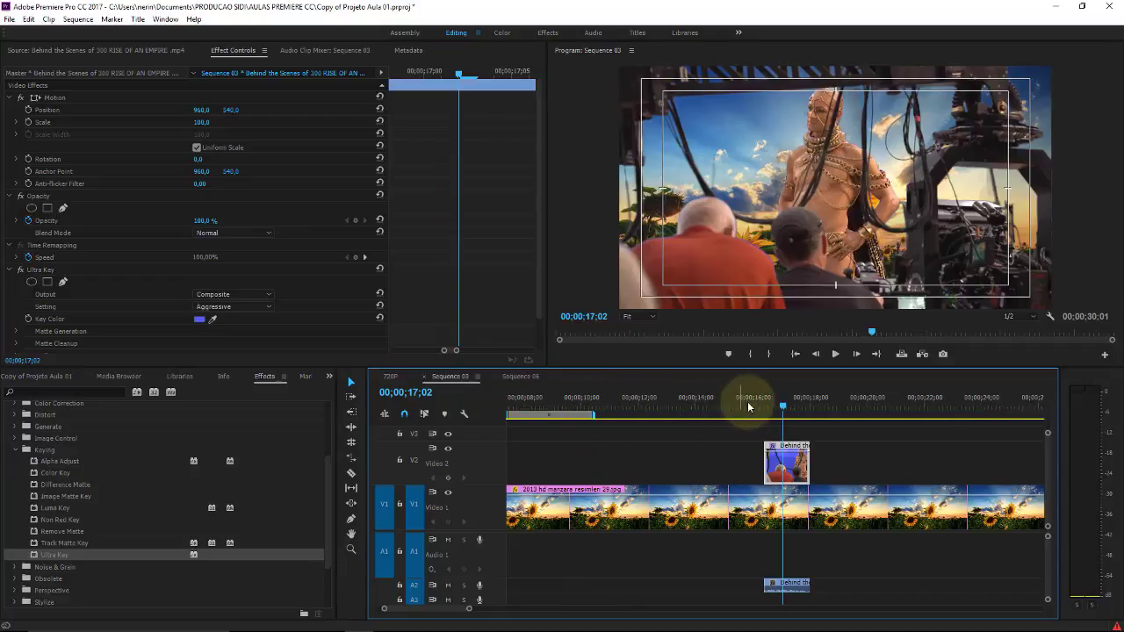
click(769, 409)
drag(781, 408, 775, 406)
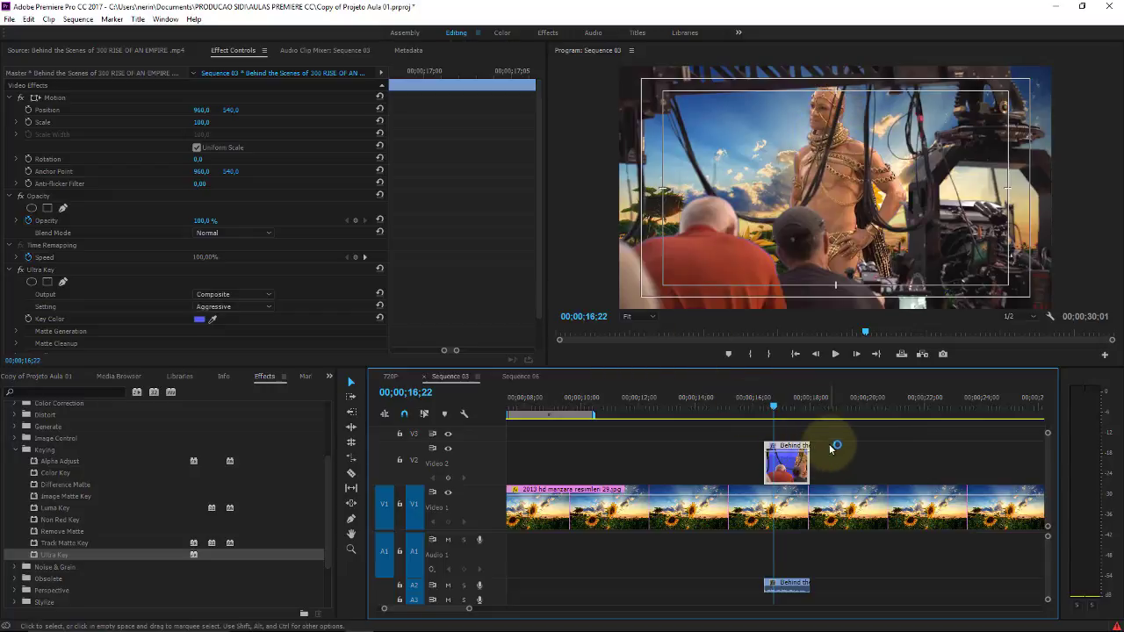
drag(780, 467, 786, 590)
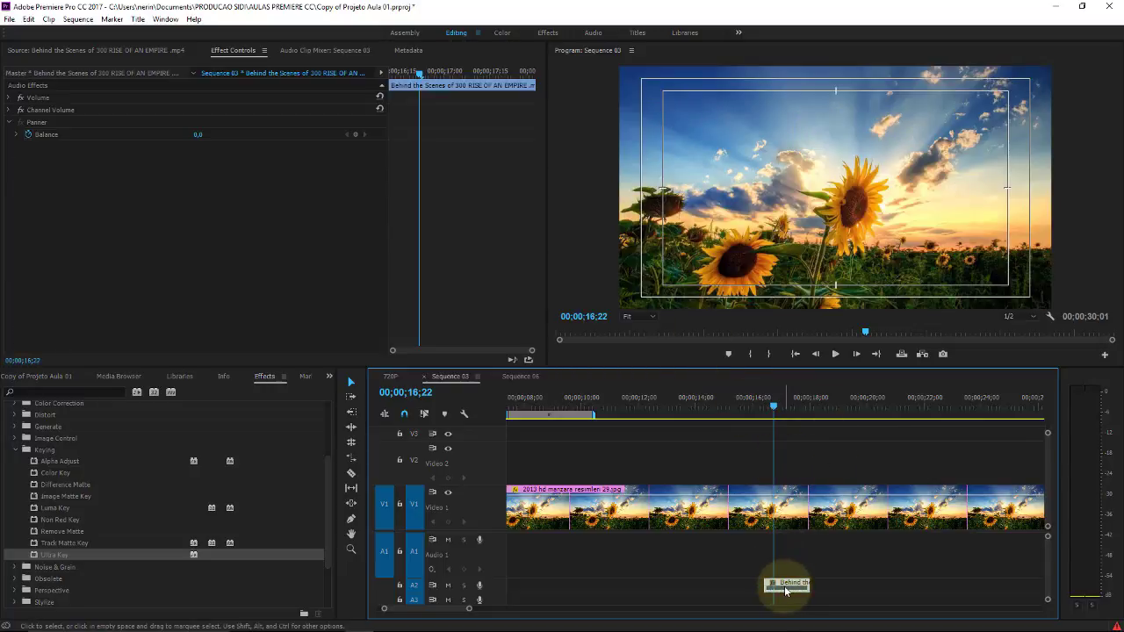
key(Delete)
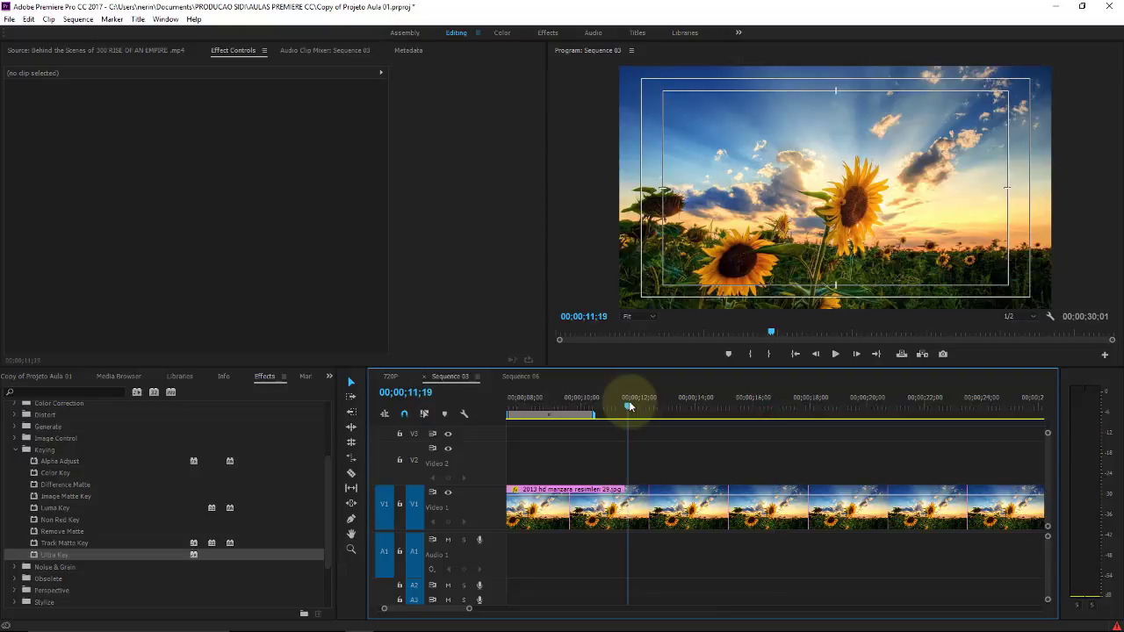
key(minus)
key(minus)
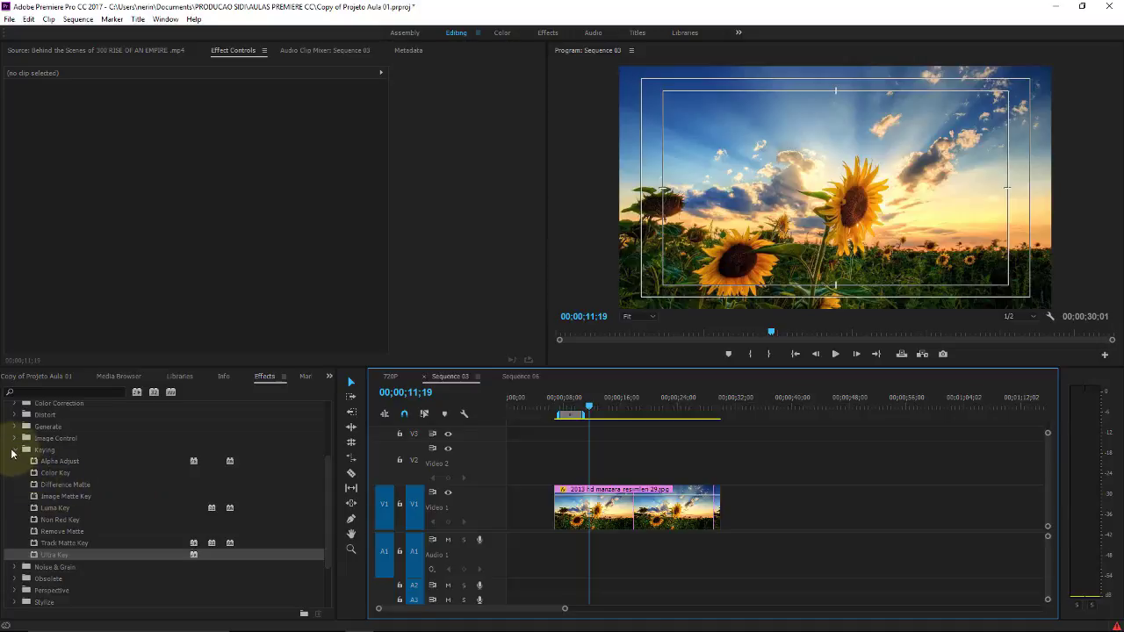
Drag The Big Bang Theory intro clip from the Videos bin onto Video 2 and preview it.
click(15, 377)
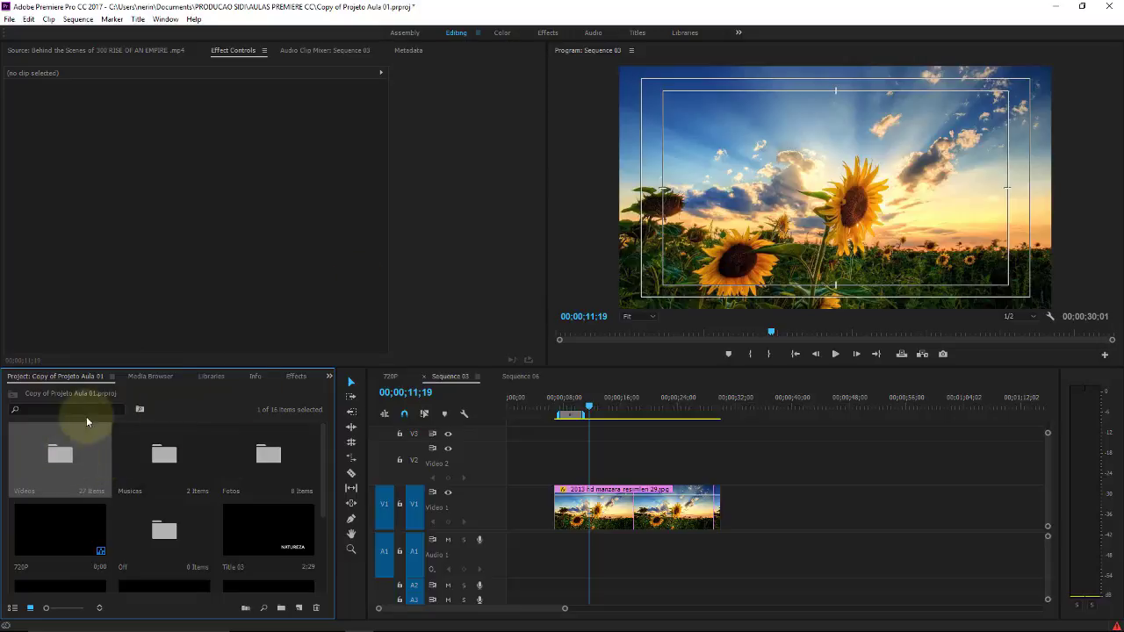
double_click(58, 448)
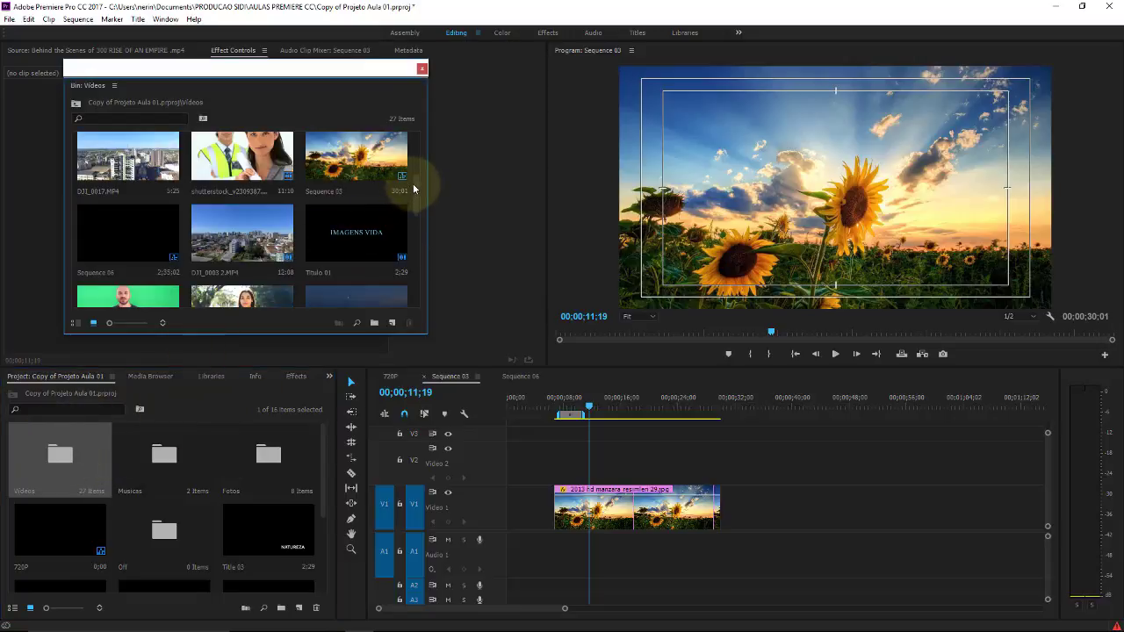
scroll(413, 187, down, 10)
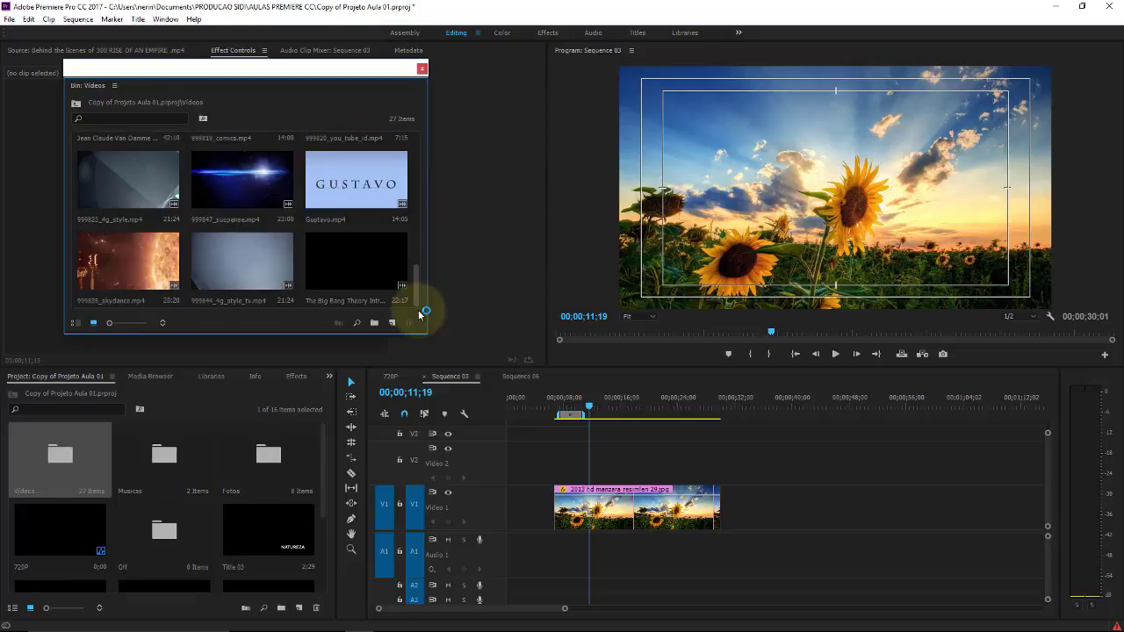
drag(357, 264, 562, 473)
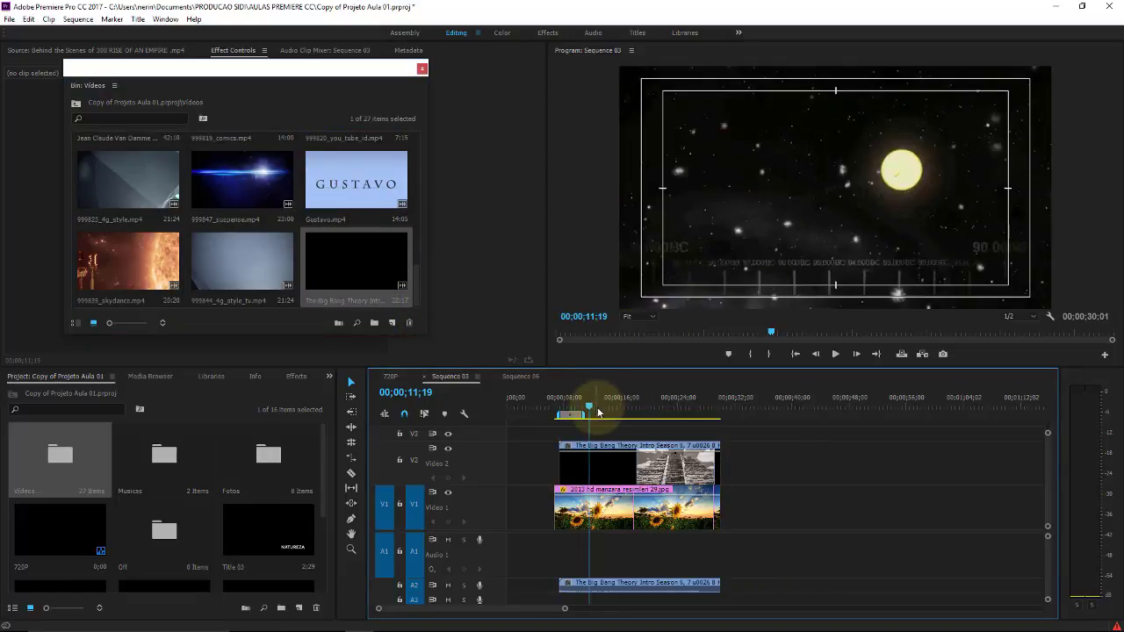
drag(598, 412, 604, 405)
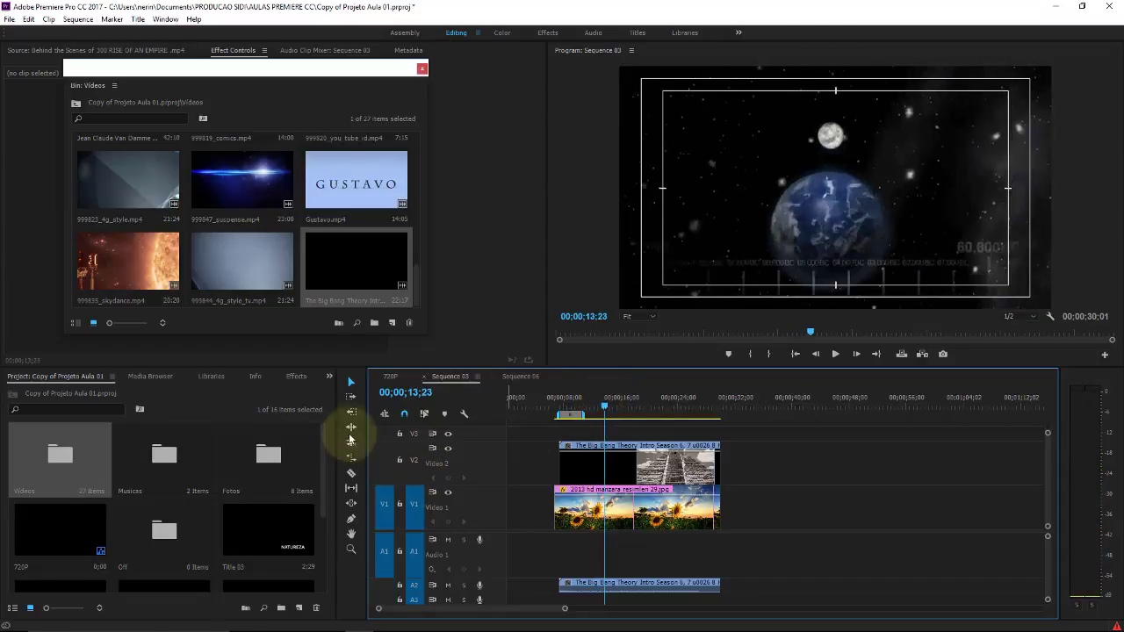
click(295, 376)
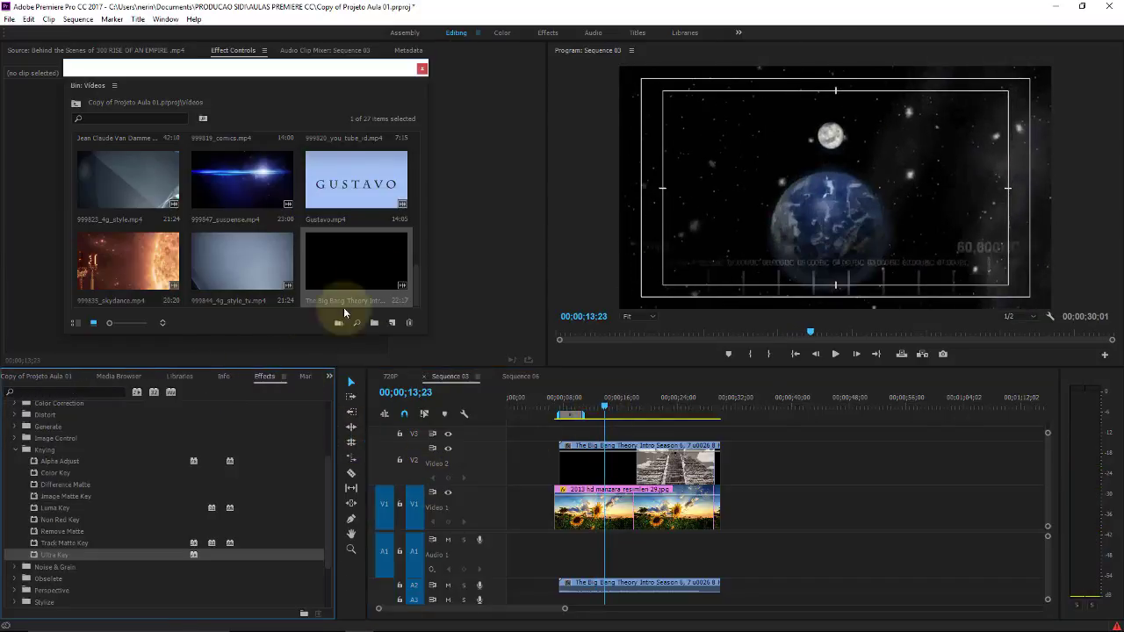
click(421, 71)
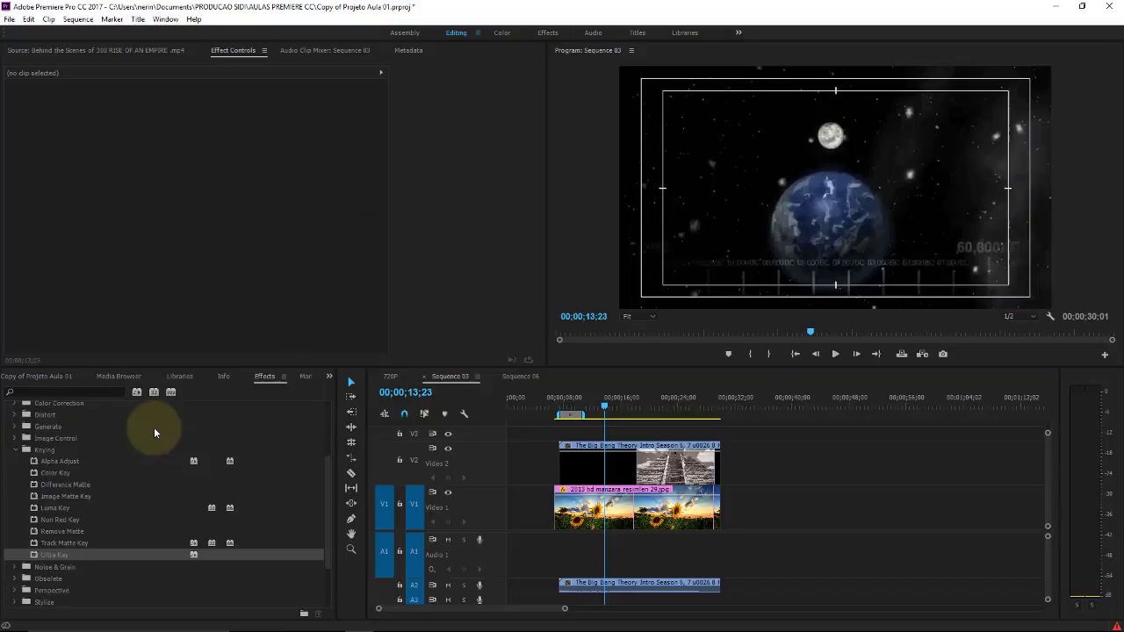
Apply Luma Key to the Big Bang intro clip on Video 2.
click(48, 509)
drag(35, 512, 632, 463)
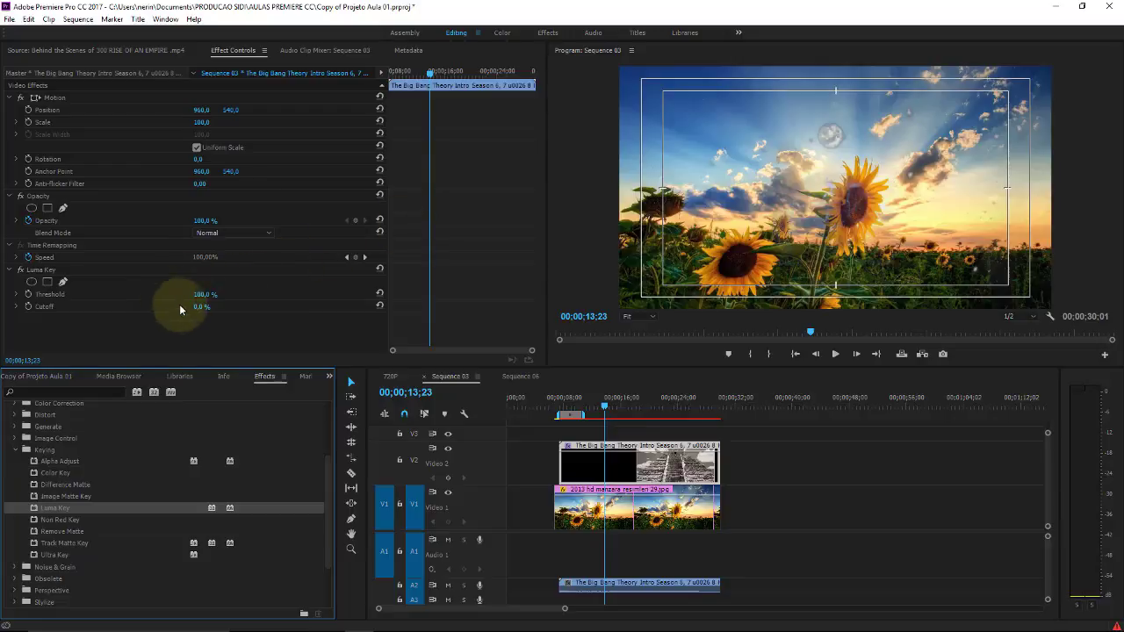
click(764, 501)
click(571, 449)
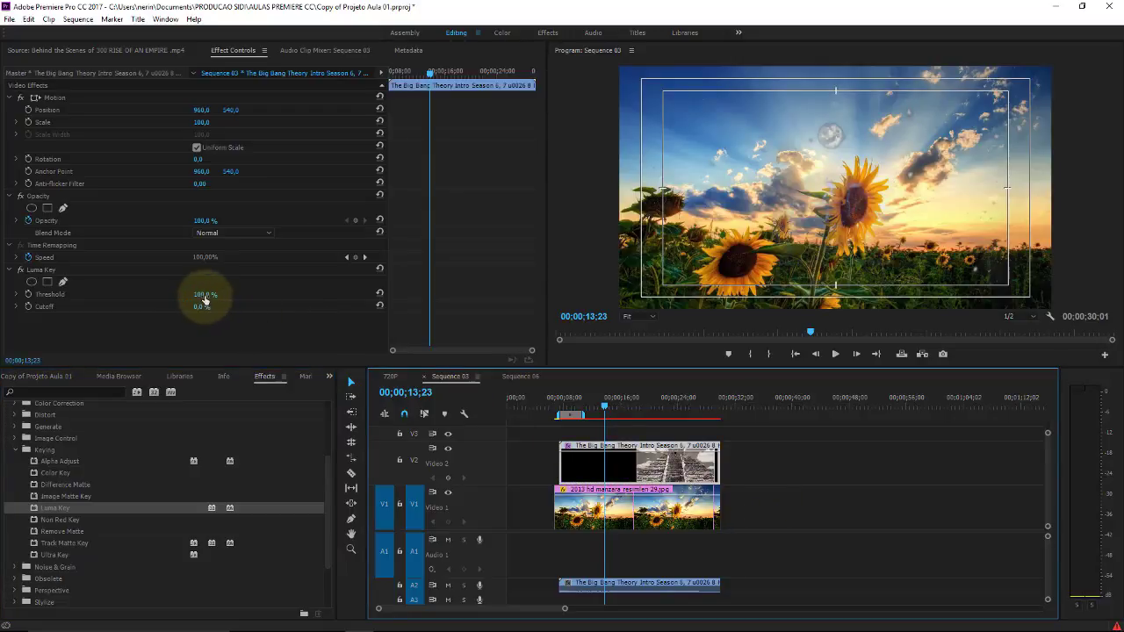
Set the Luma Key Threshold to 31% and Cutoff to 0%, then preview the composite.
mouse_move(202, 304)
mouse_down()
mouse_move(123, 299)
mouse_move(217, 307)
mouse_move(106, 292)
mouse_up()
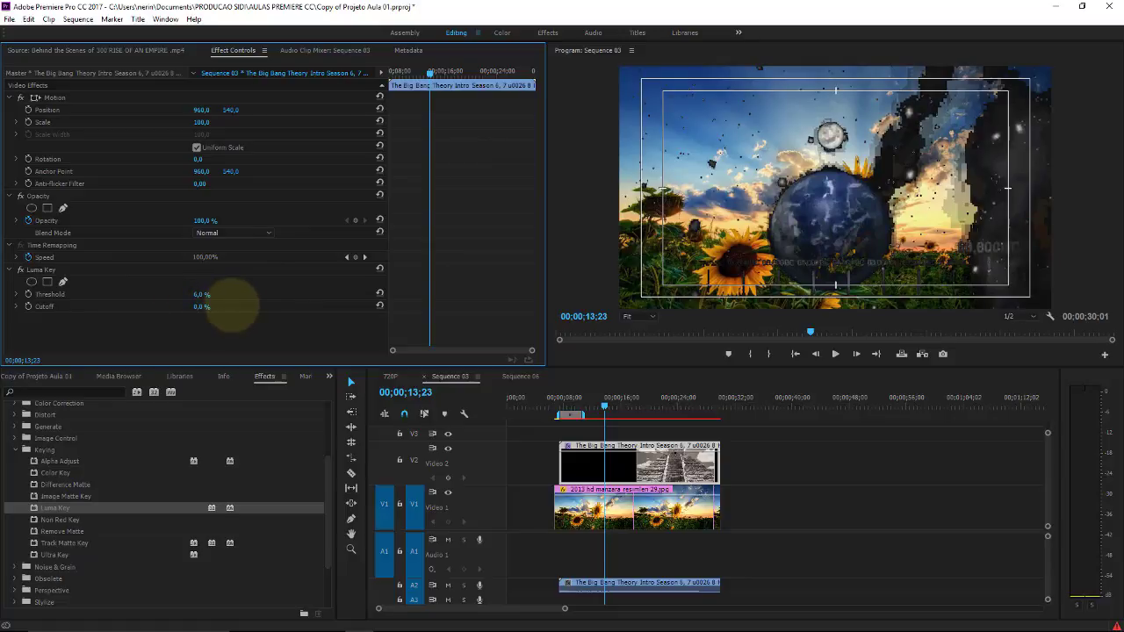
mouse_move(233, 306)
mouse_down()
mouse_move(235, 295)
mouse_move(176, 294)
mouse_up()
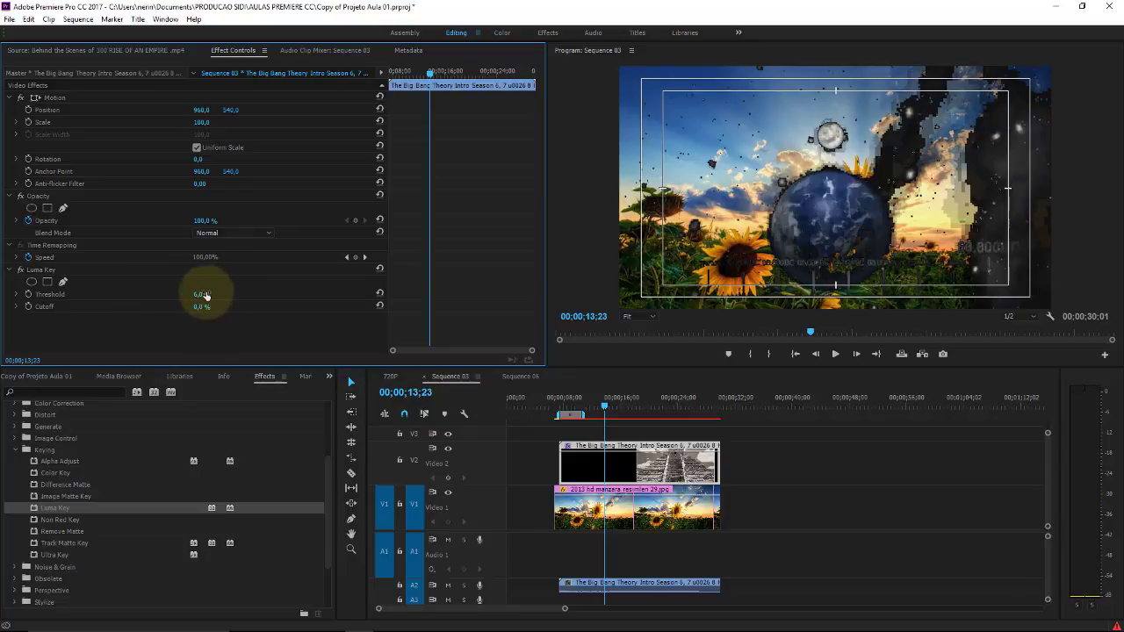
drag(205, 296, 219, 295)
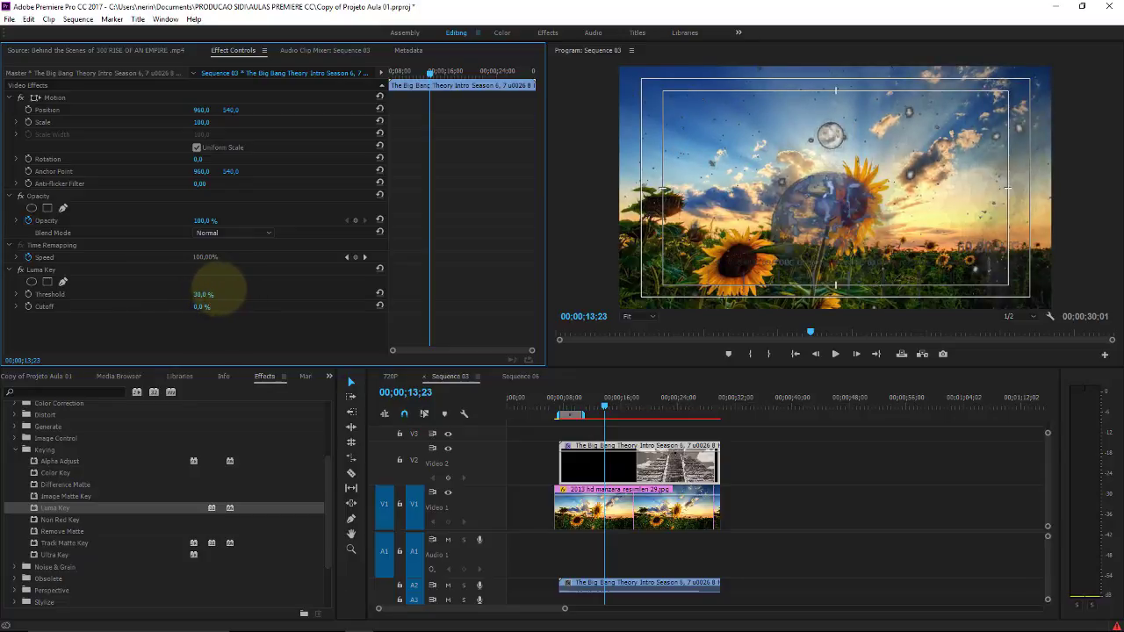
mouse_move(605, 409)
mouse_down()
mouse_move(593, 388)
mouse_move(605, 419)
mouse_up()
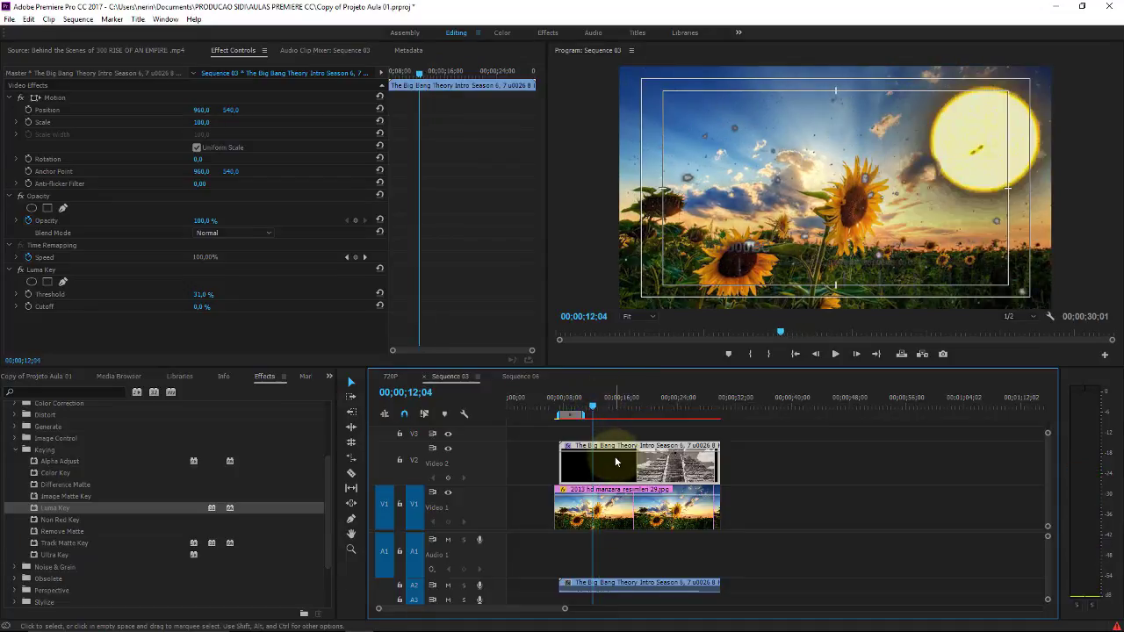
Delete the Big Bang clip from Video 2 and open the Videos bin.
key(Delete)
click(67, 376)
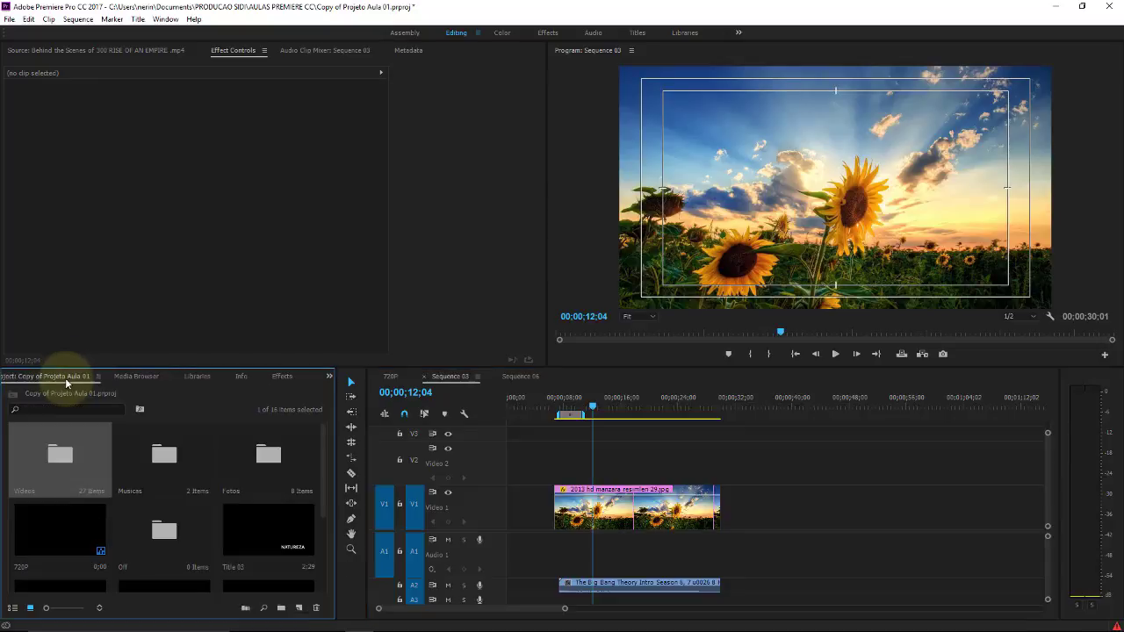
double_click(63, 445)
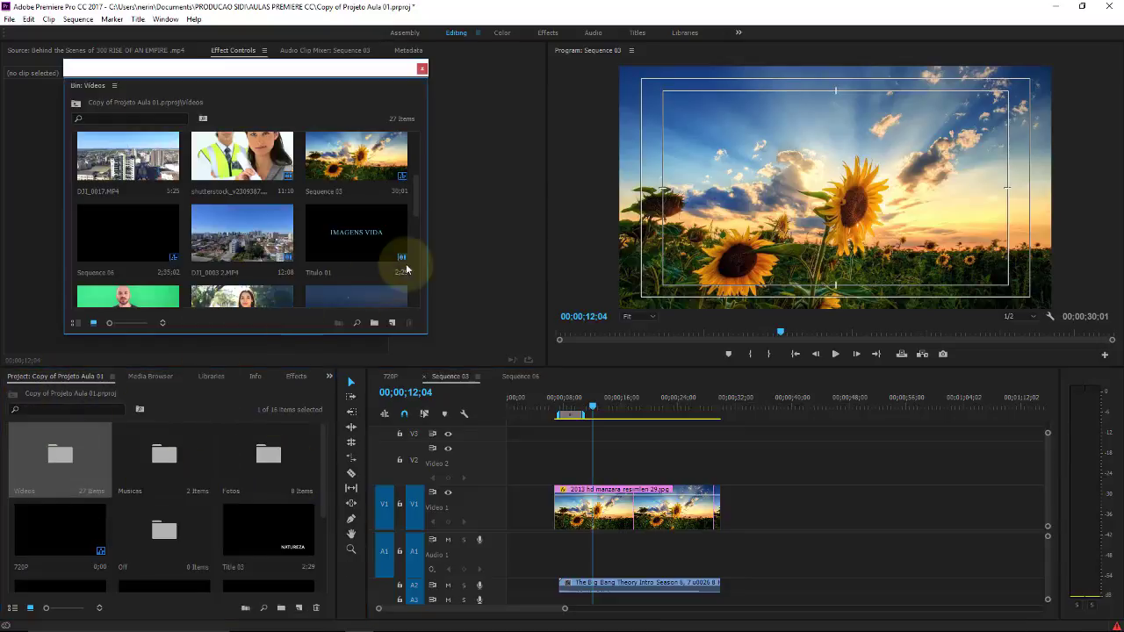
Try the 999820_you_tube clip on Video 2, then replace it with 999847_suspense.mp4.
drag(420, 189, 409, 259)
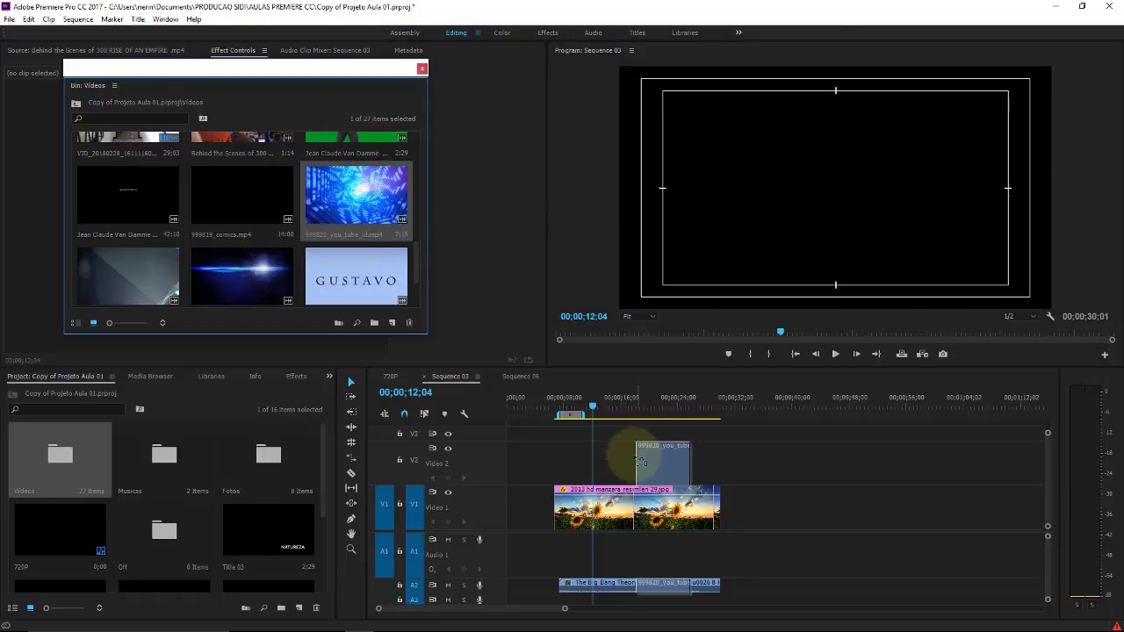
drag(401, 236, 646, 461)
click(649, 402)
drag(648, 402, 658, 397)
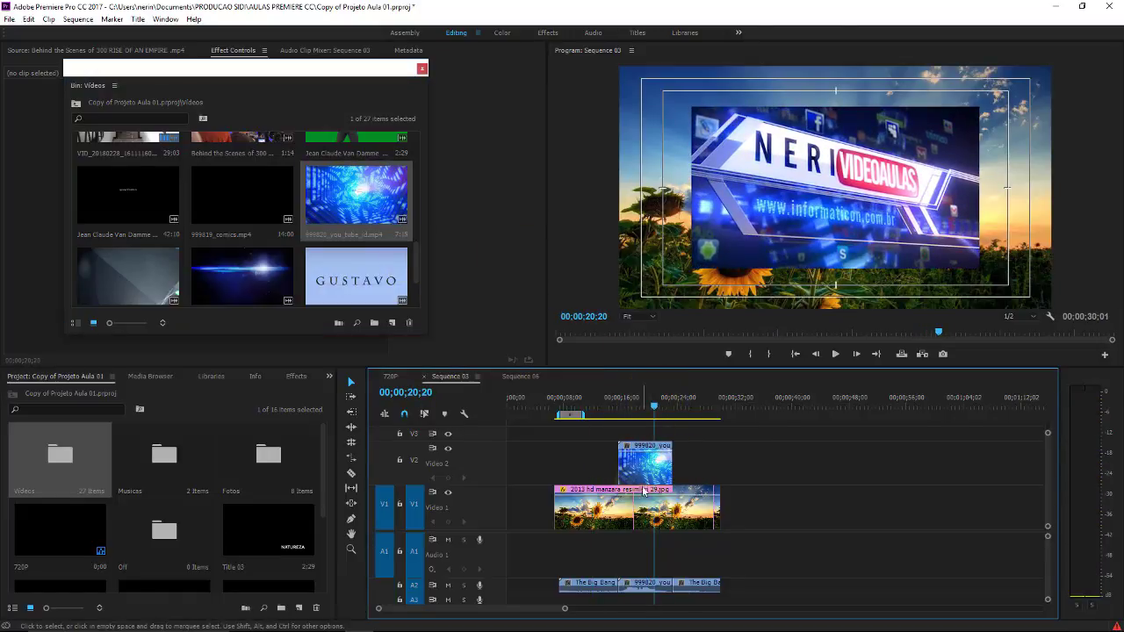
drag(642, 475, 258, 279)
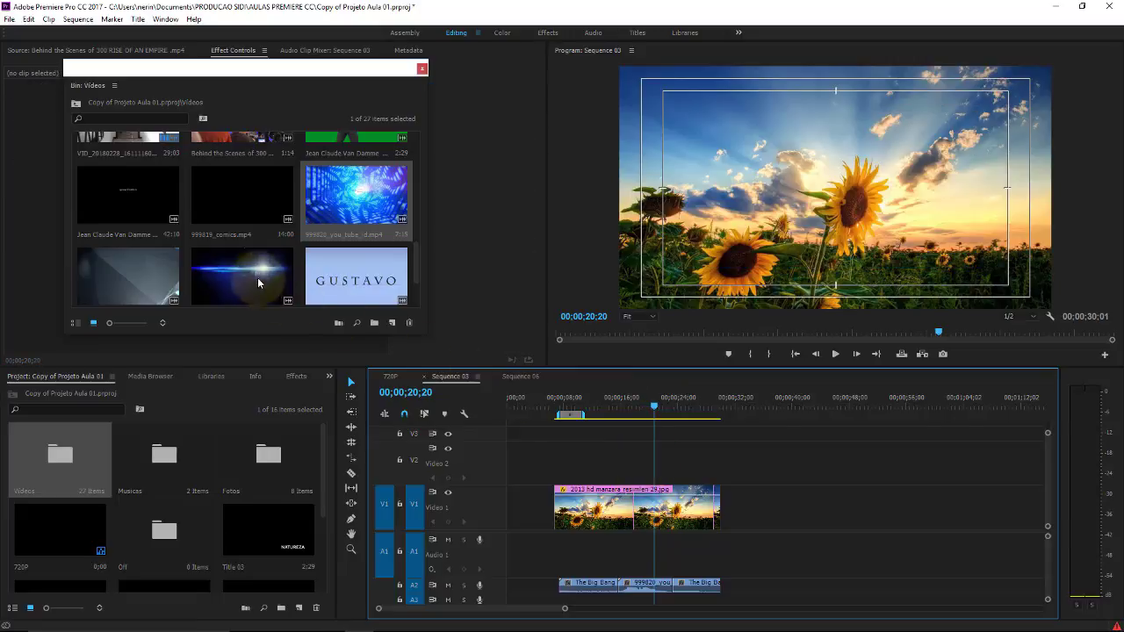
drag(577, 424, 797, 485)
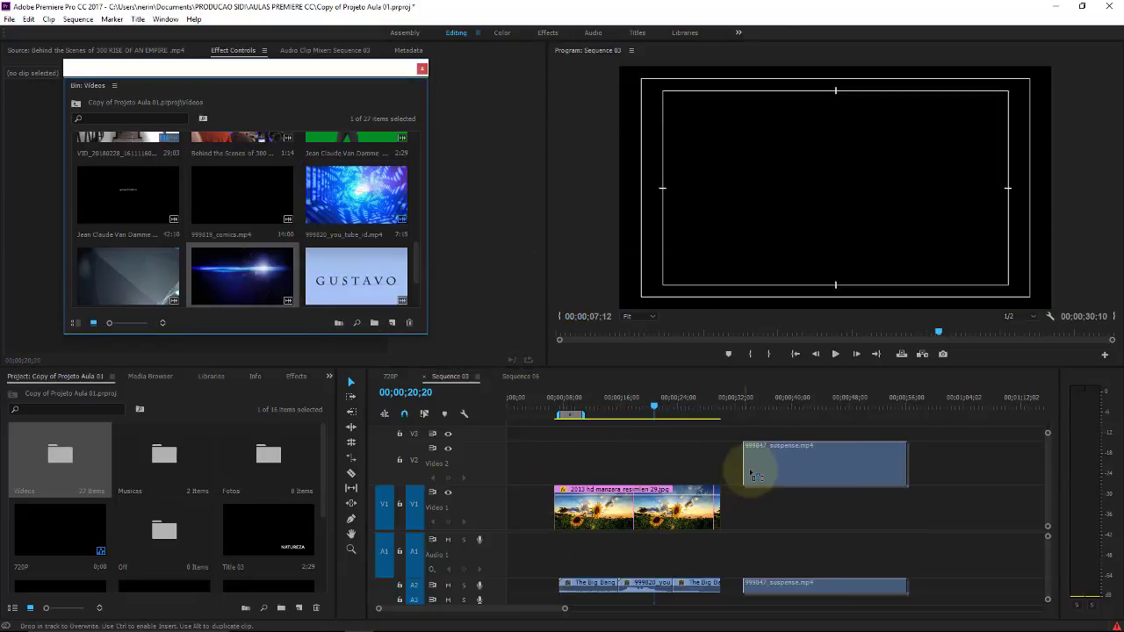
Delete the suspense and Big Bang audio clips and slide the suspense clip to the sunflower clip's start.
right_click(797, 478)
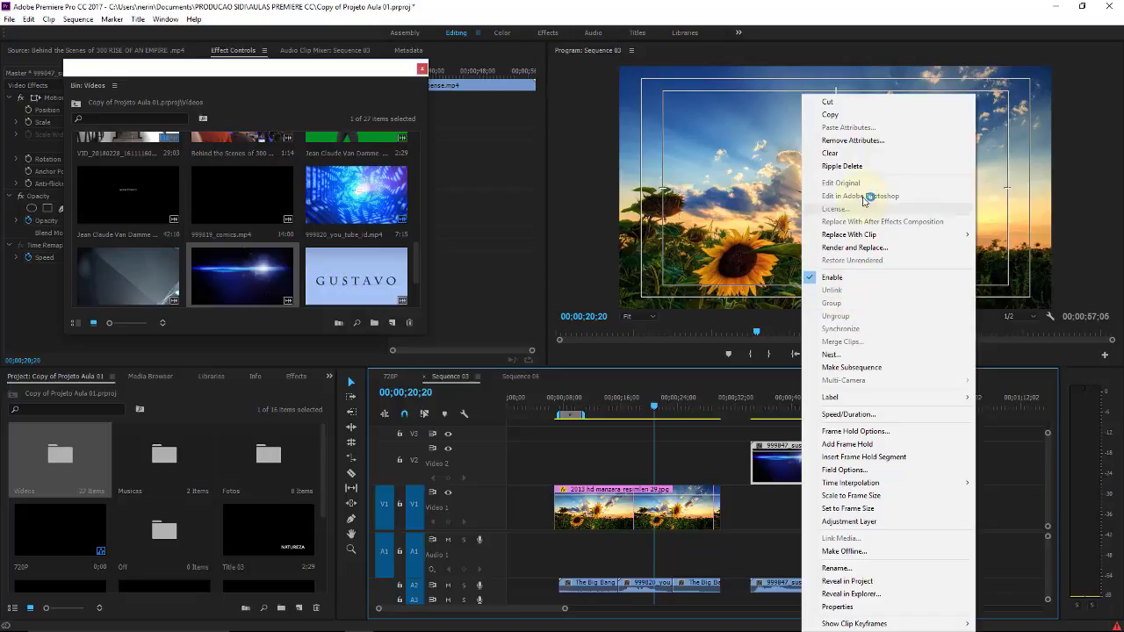
click(741, 351)
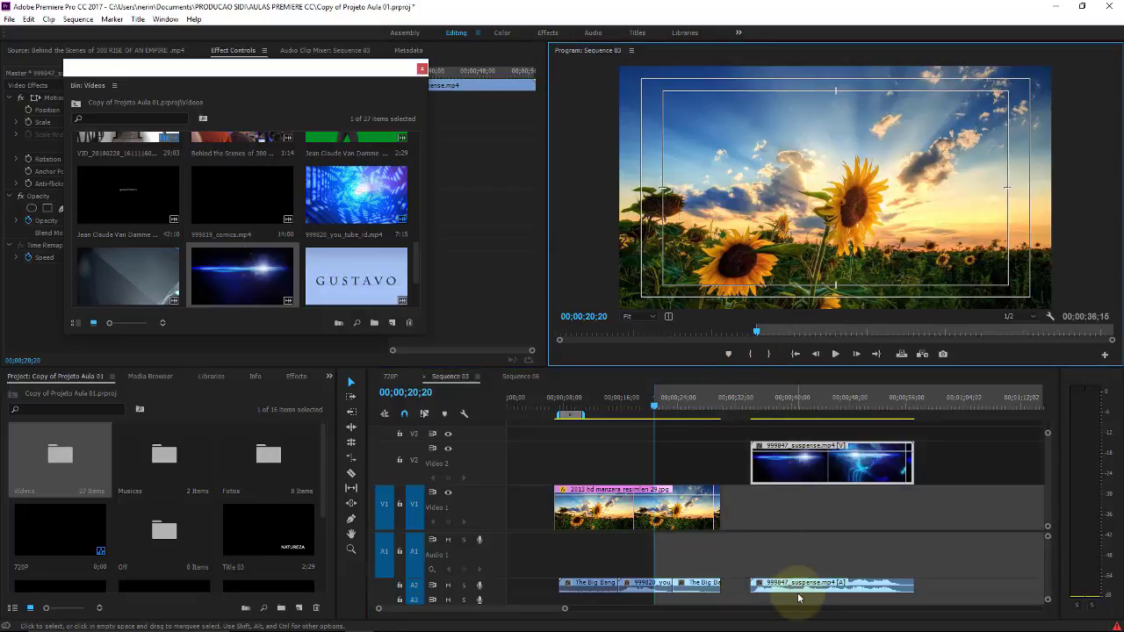
click(798, 595)
key(Delete)
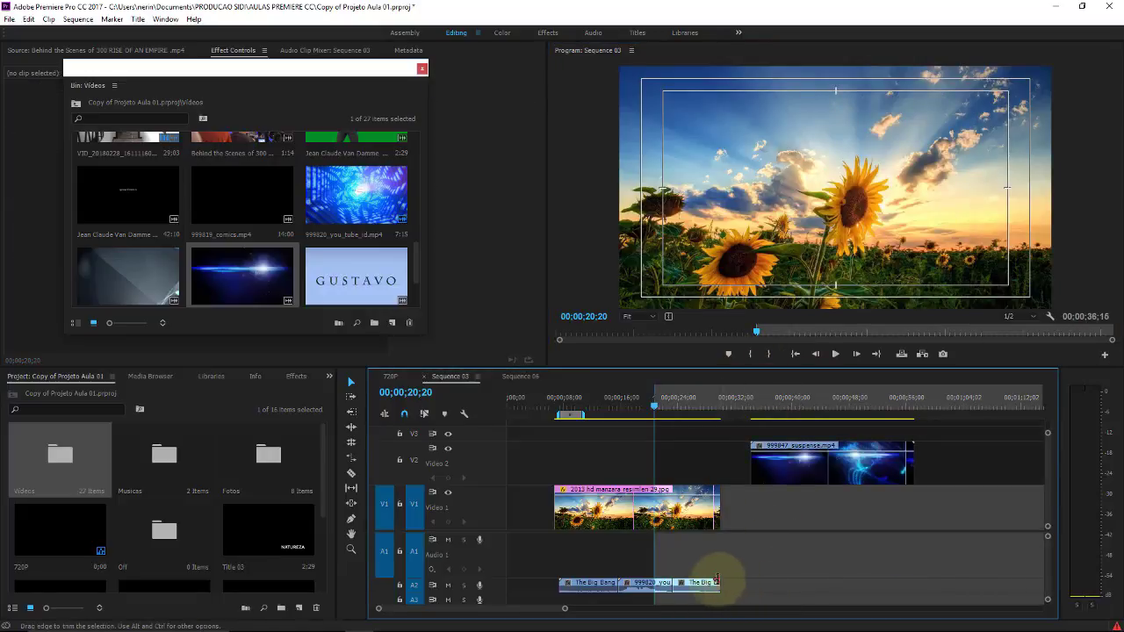
drag(771, 568, 596, 576)
key(Delete)
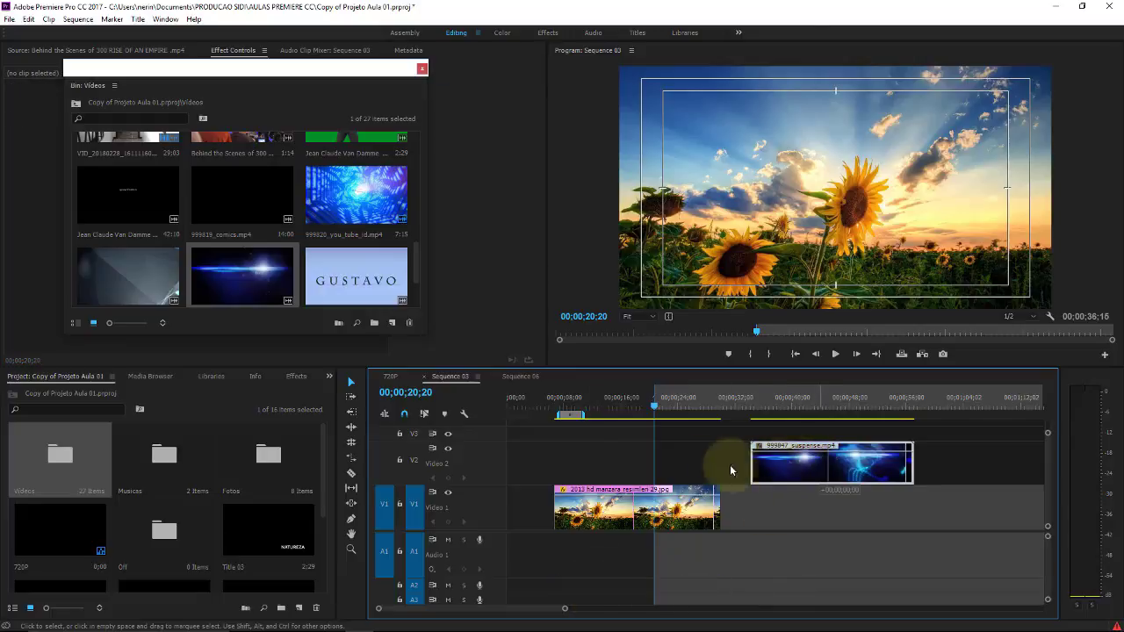
drag(773, 463, 579, 464)
click(618, 401)
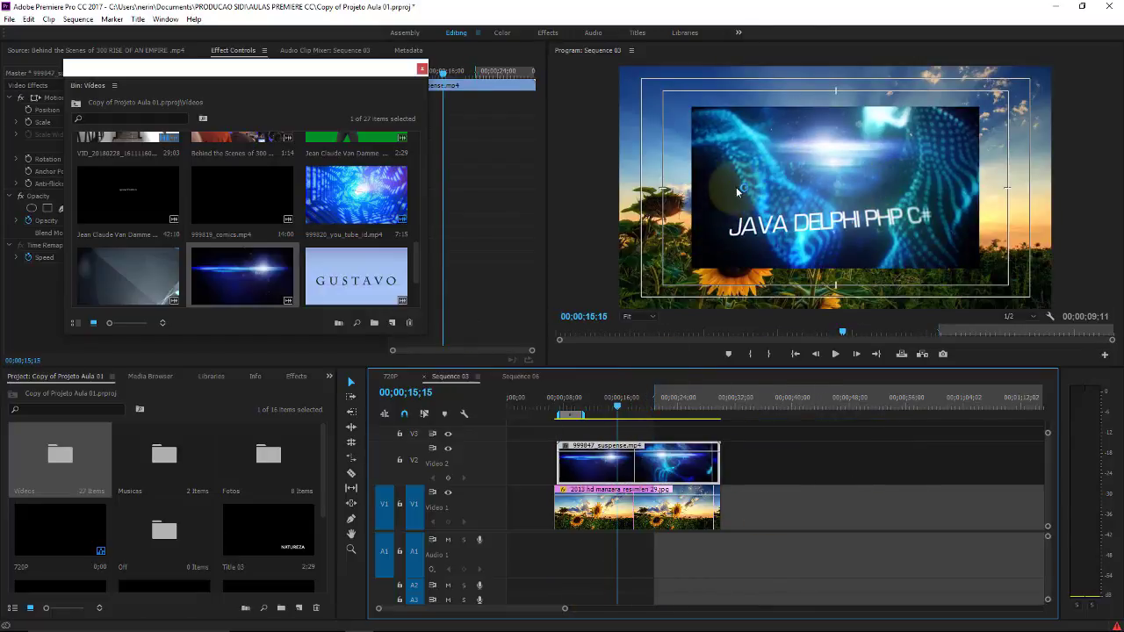
Apply Luma Key to the 999847_suspense.mp4 clip on Video 2.
click(296, 376)
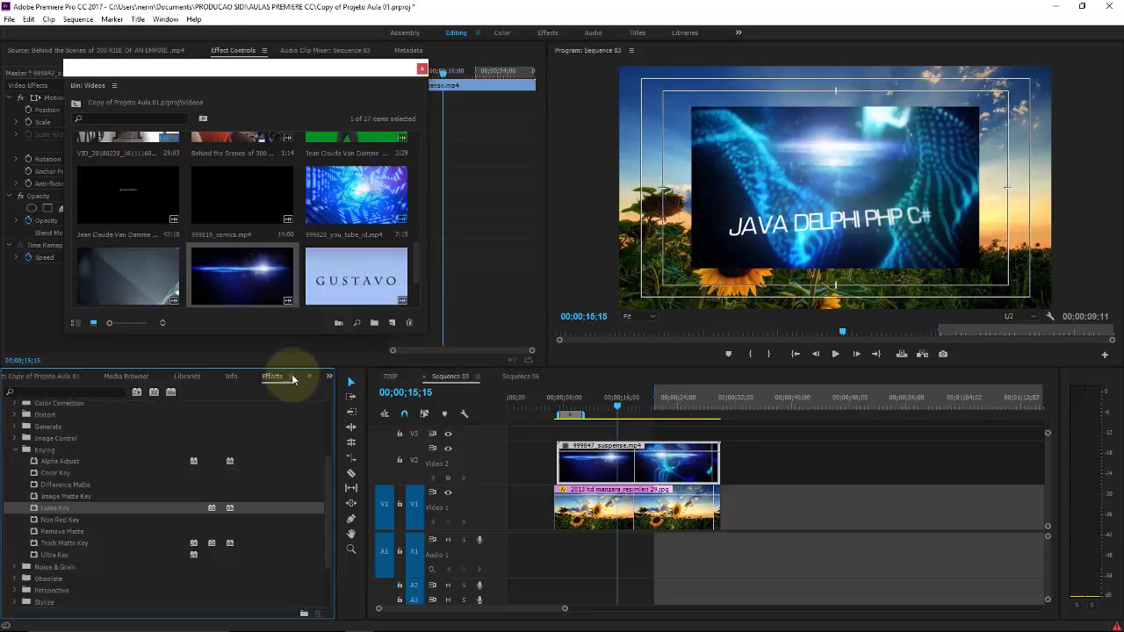
click(53, 508)
drag(242, 497, 601, 477)
click(422, 69)
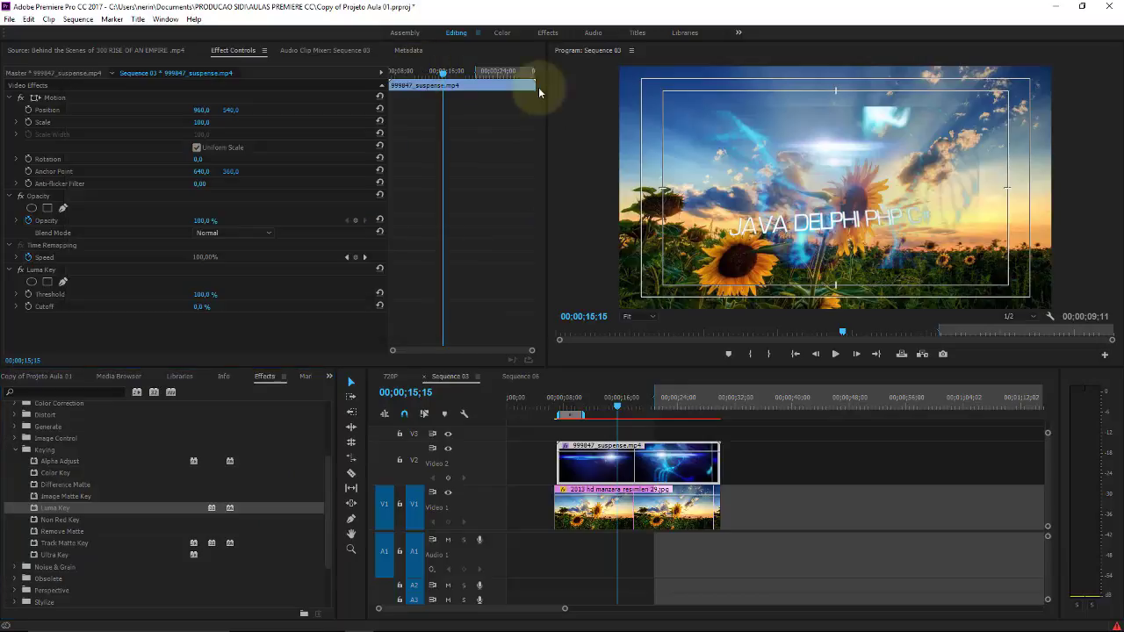
drag(618, 400, 621, 403)
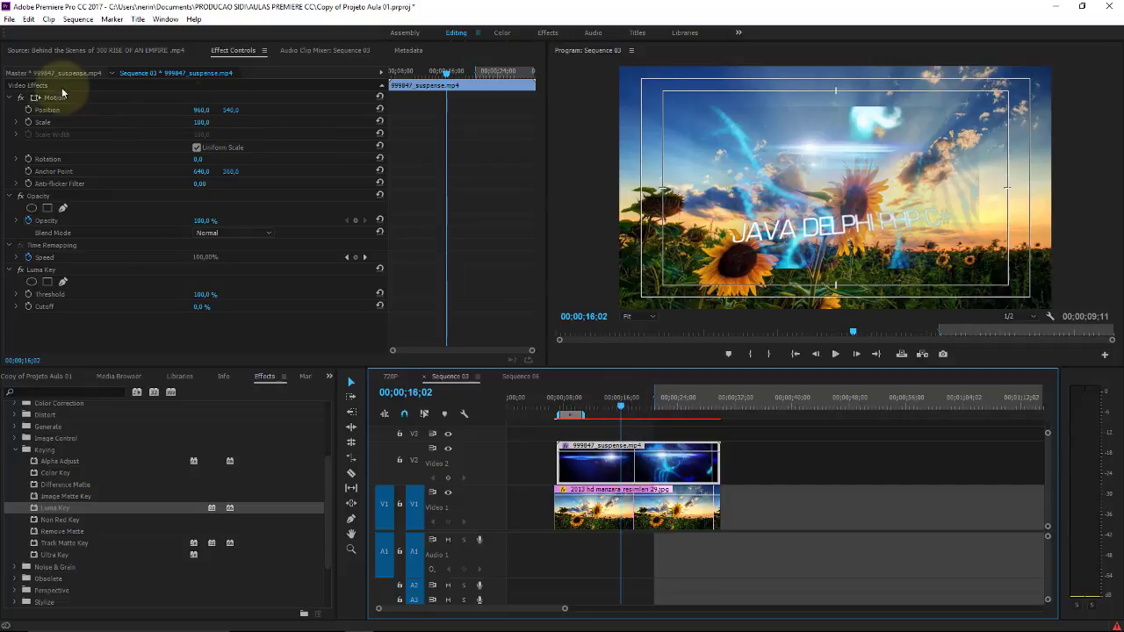
Set the suspense clip's Scale to 169 and Luma Key Threshold to 49%.
click(194, 122)
drag(246, 124, 255, 124)
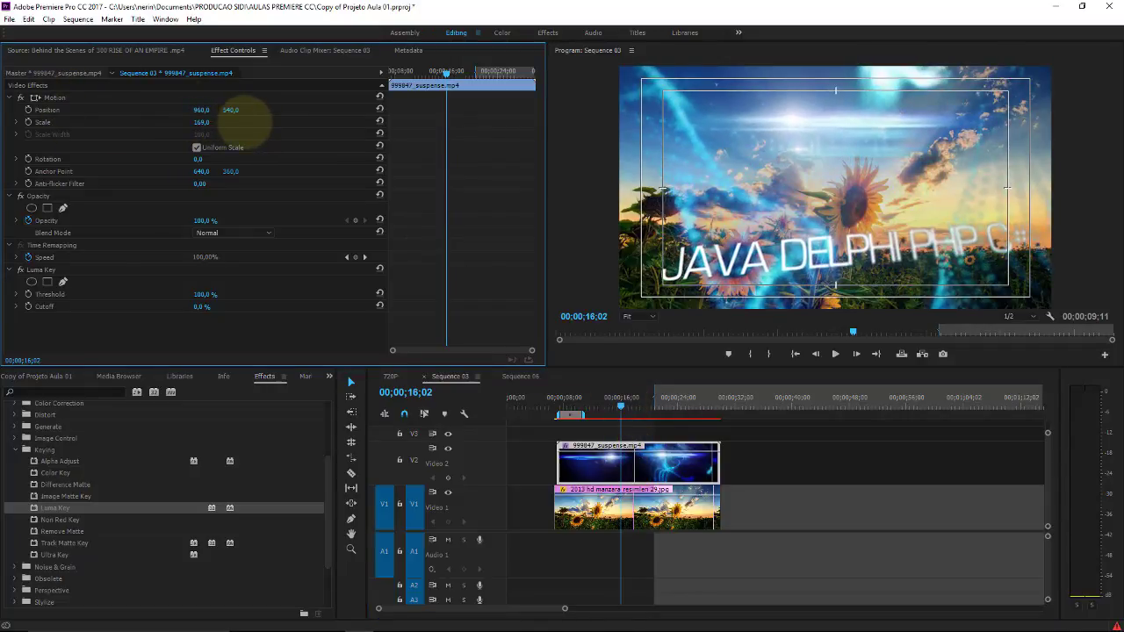
mouse_move(202, 295)
mouse_down()
mouse_move(173, 295)
mouse_move(263, 294)
mouse_up()
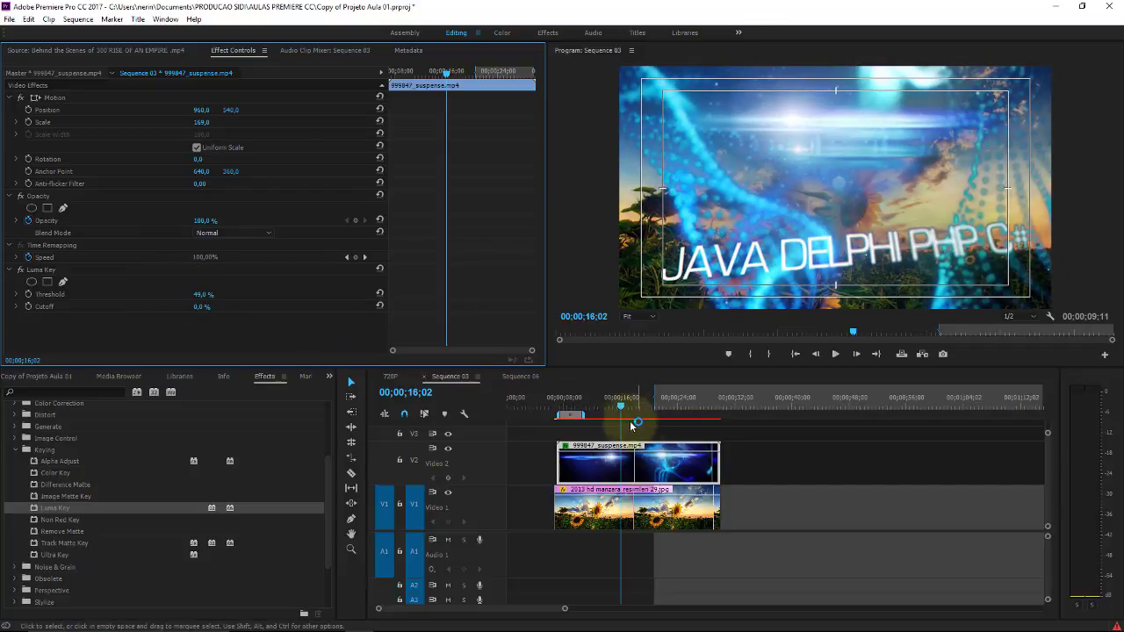
drag(625, 402, 623, 402)
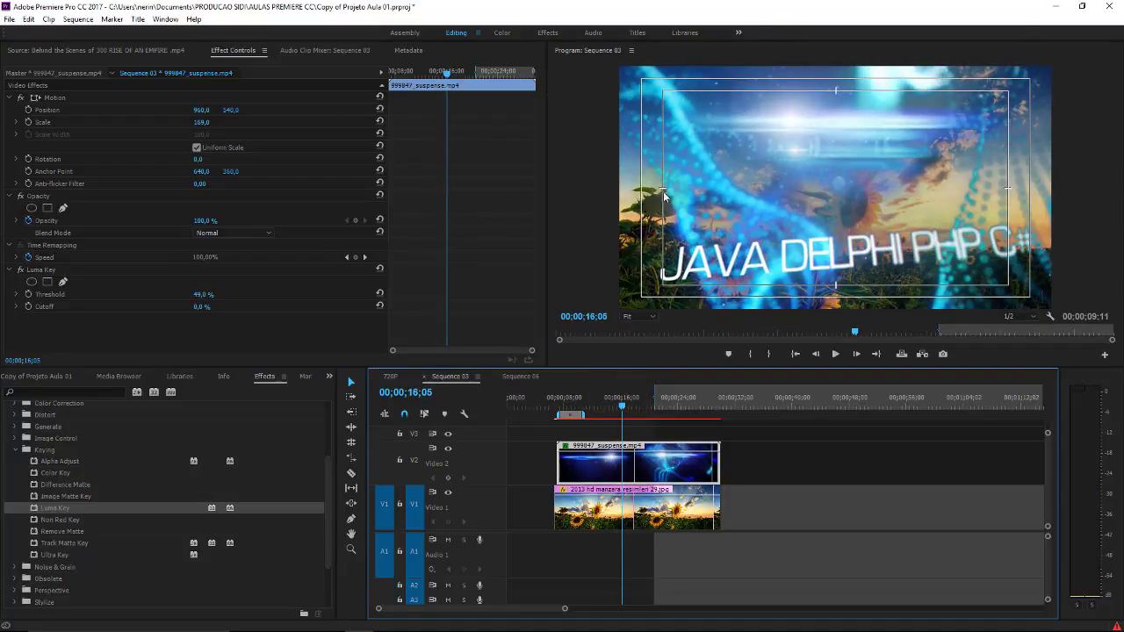
Lower the suspense clip's Luma Key Cutoff to 13% and preview frames around 16;00.
drag(201, 304, 209, 305)
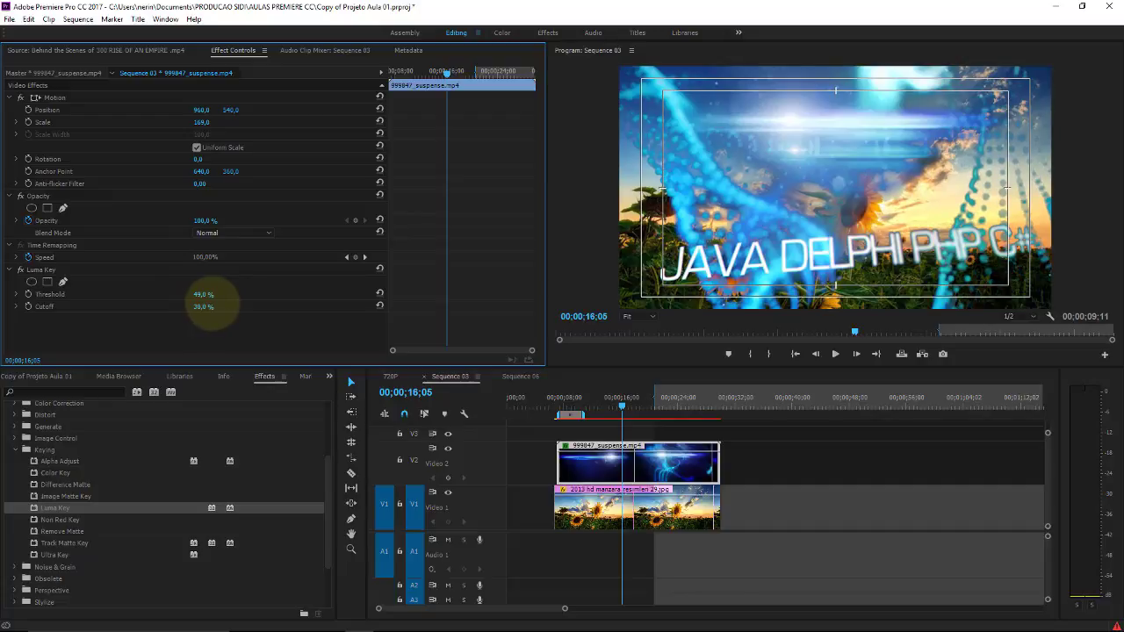
click(620, 402)
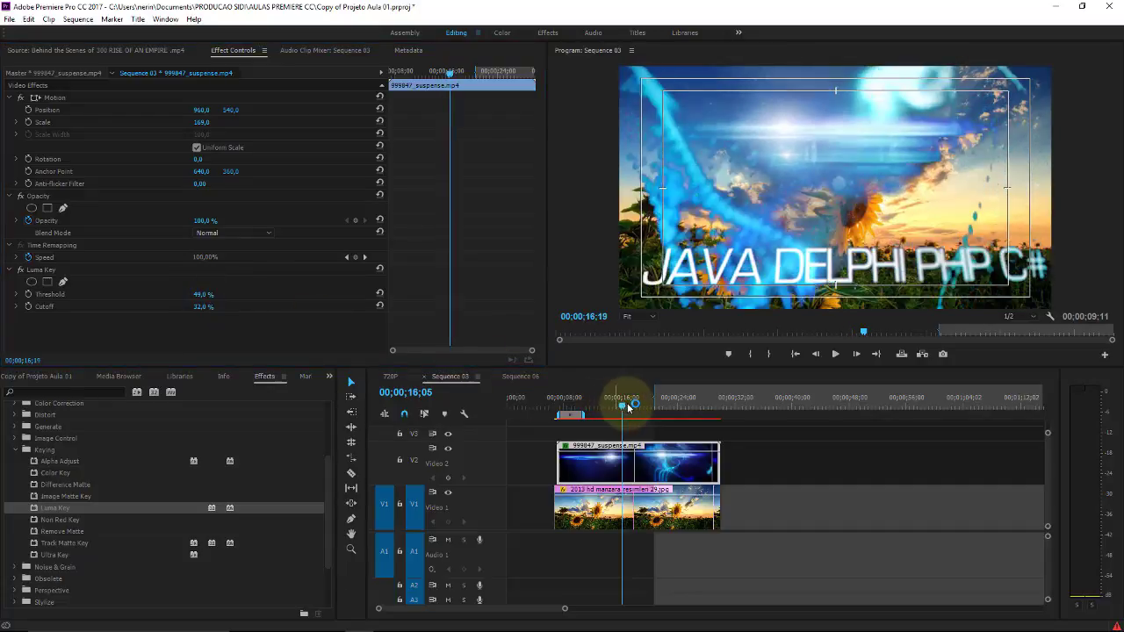
drag(617, 404, 621, 402)
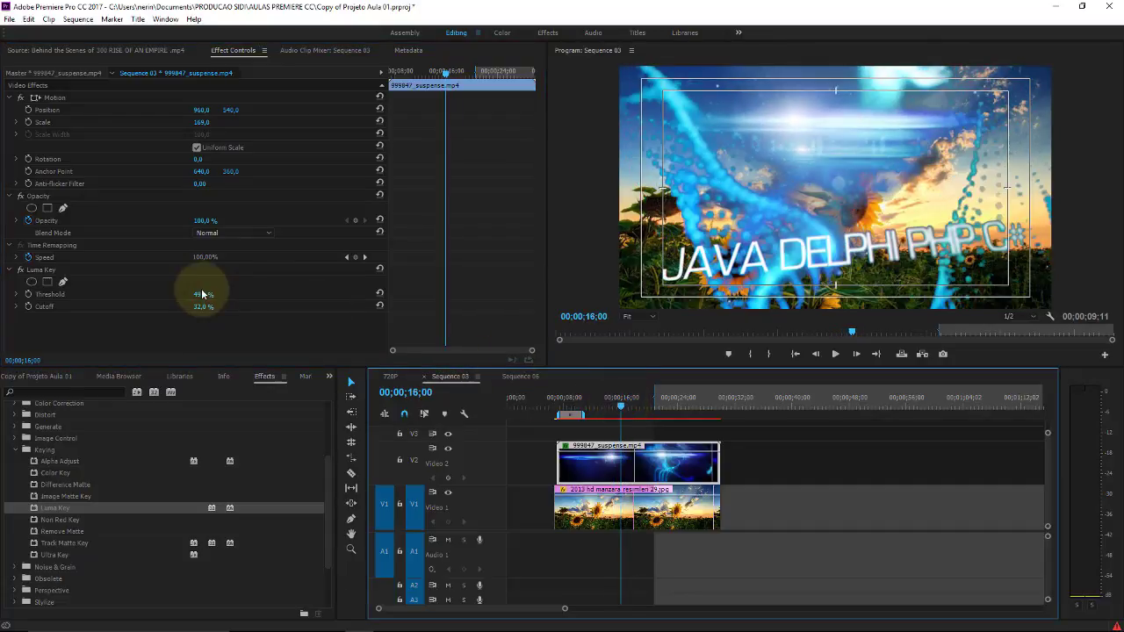
drag(208, 318, 178, 303)
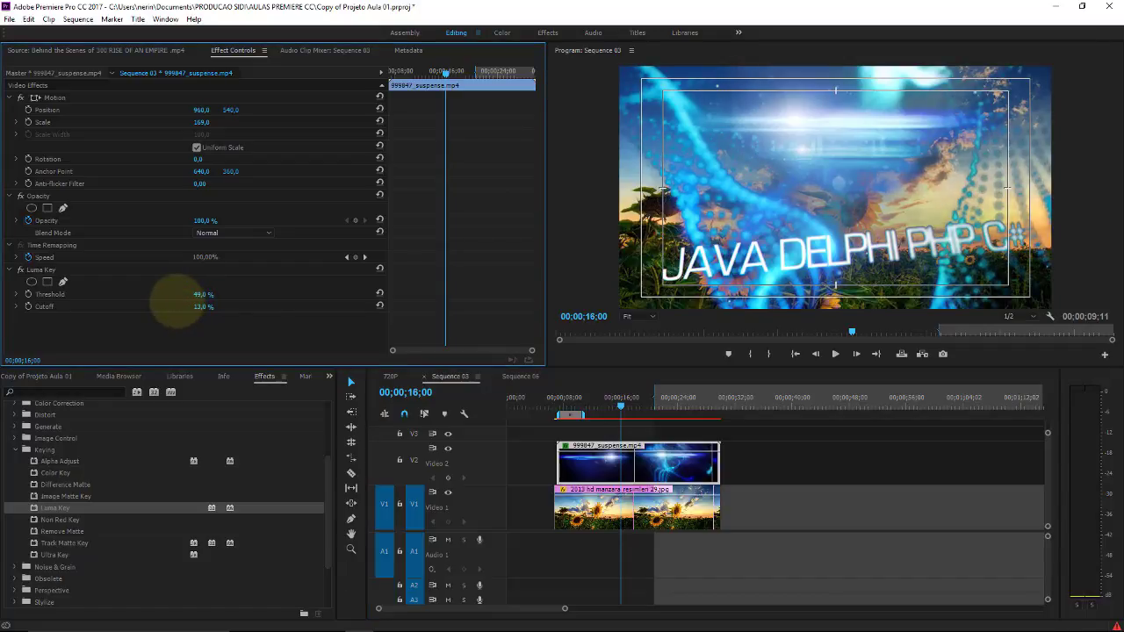
drag(648, 403, 620, 400)
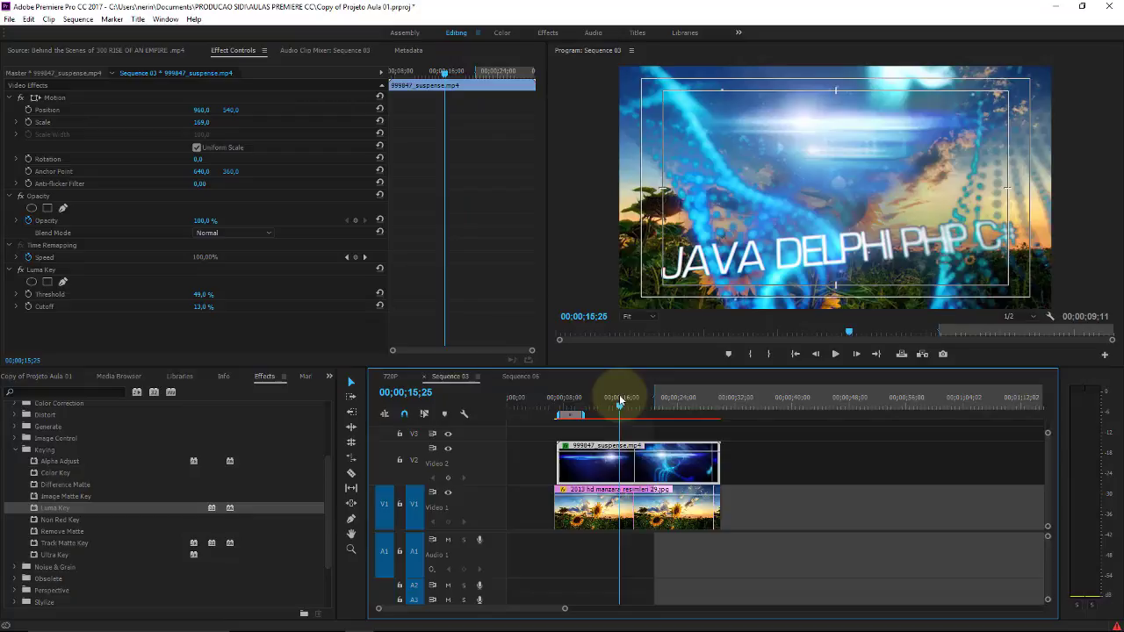
drag(620, 400, 615, 400)
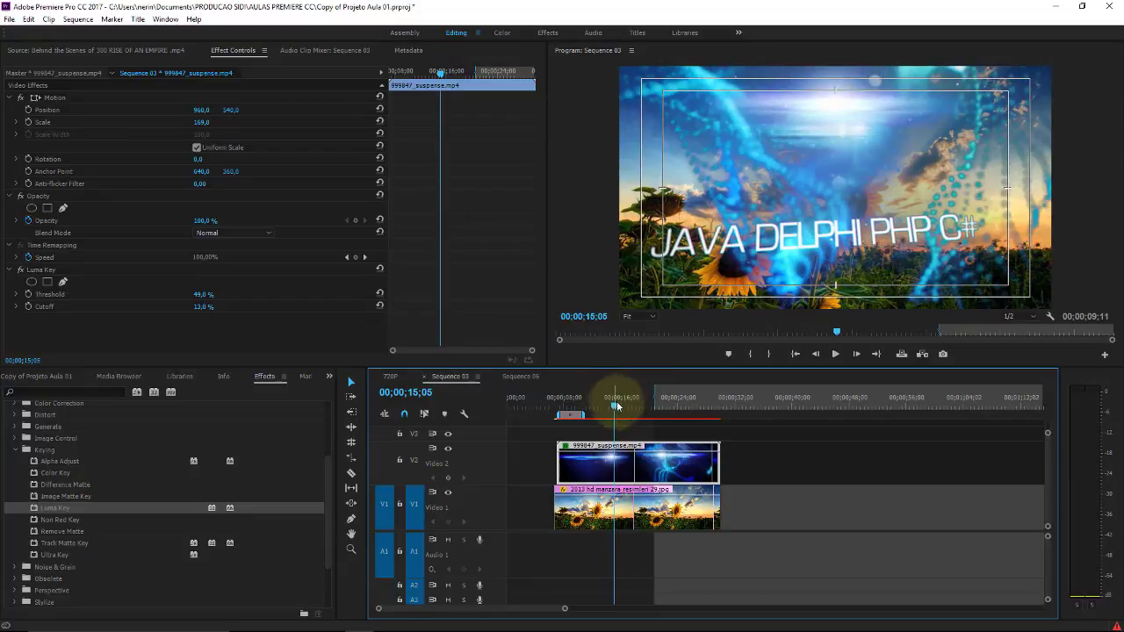
drag(616, 406, 629, 413)
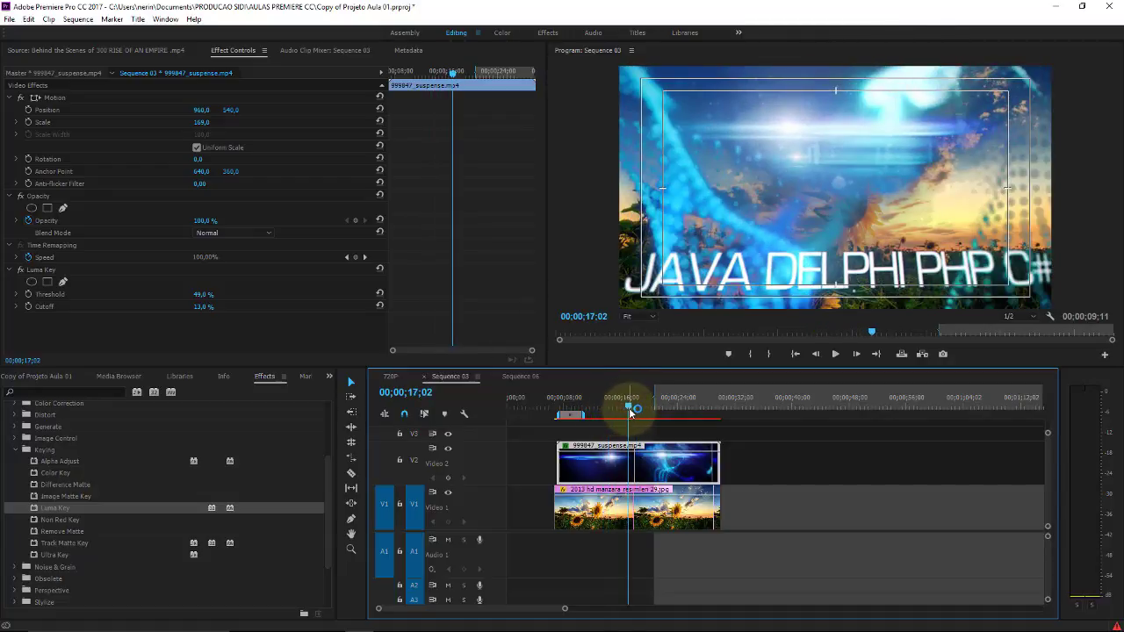